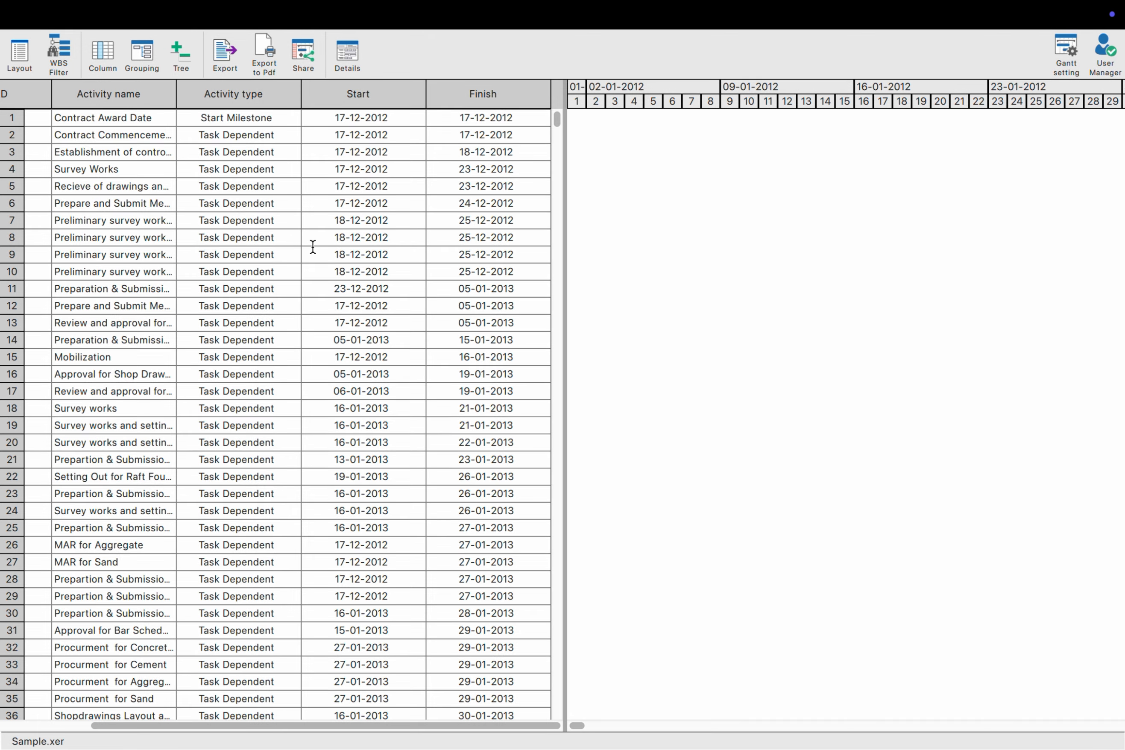
Step: Open the column settings for the activity table and expand all groups of available columns
scroll(313, 247, left, 5)
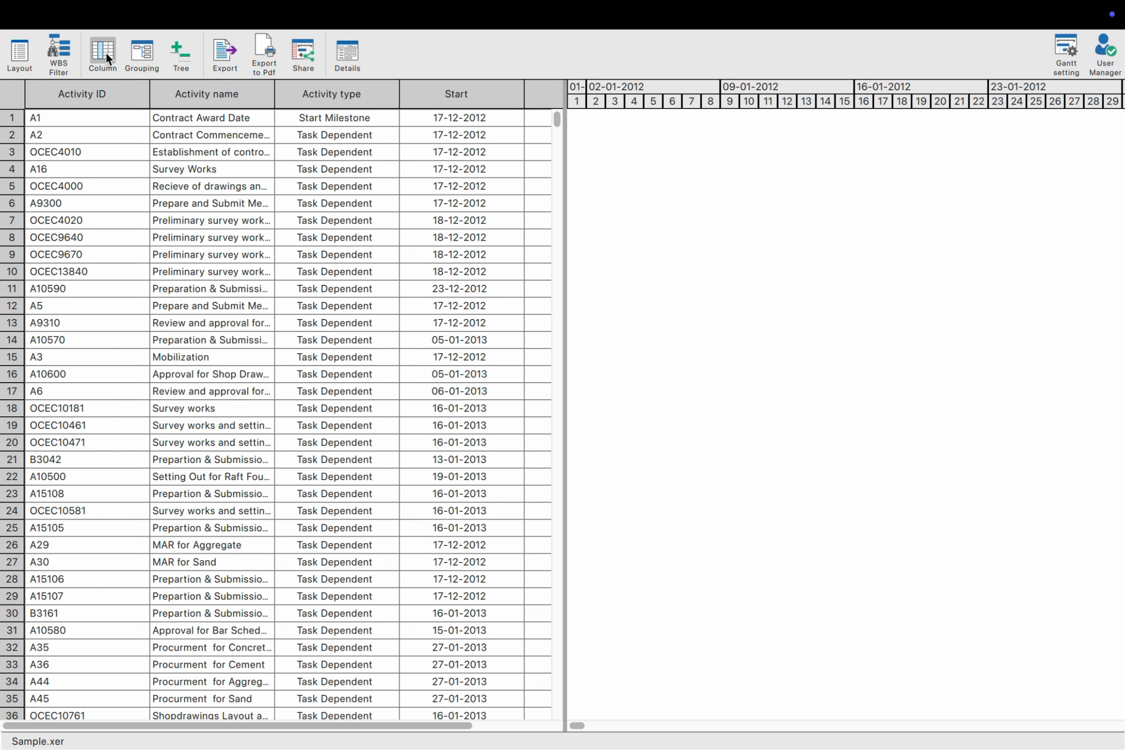
click(105, 53)
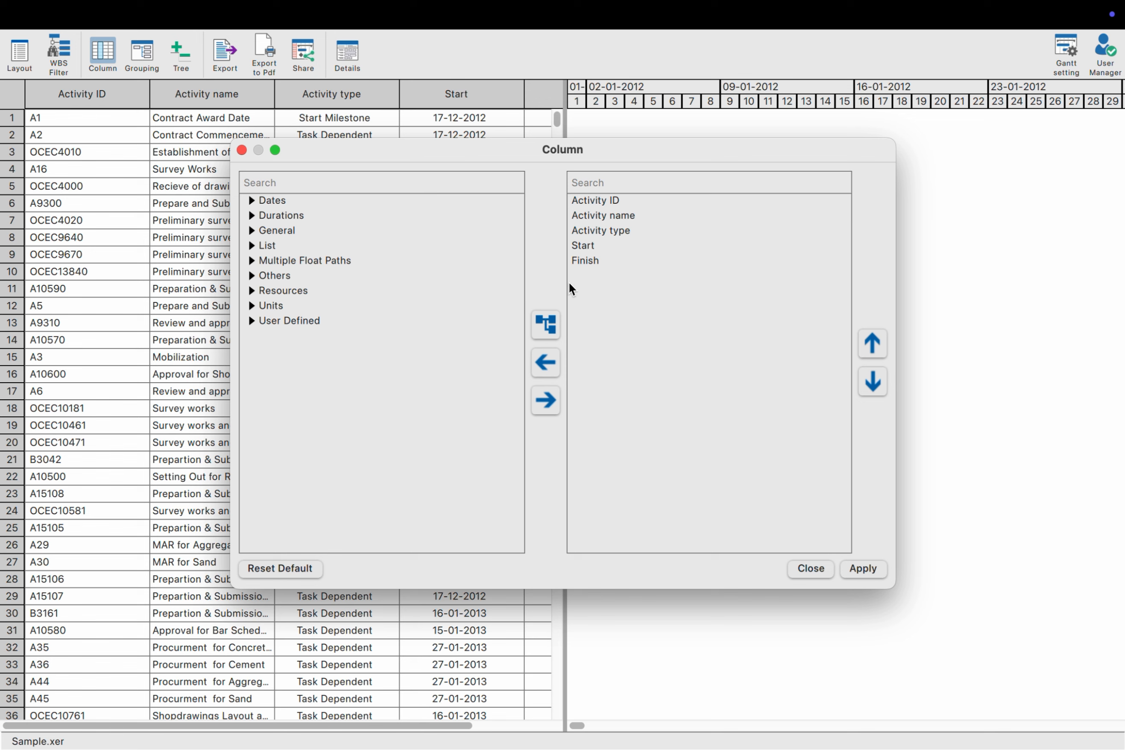
click(545, 324)
scroll(439, 382, down, 5)
scroll(439, 387, up, 4)
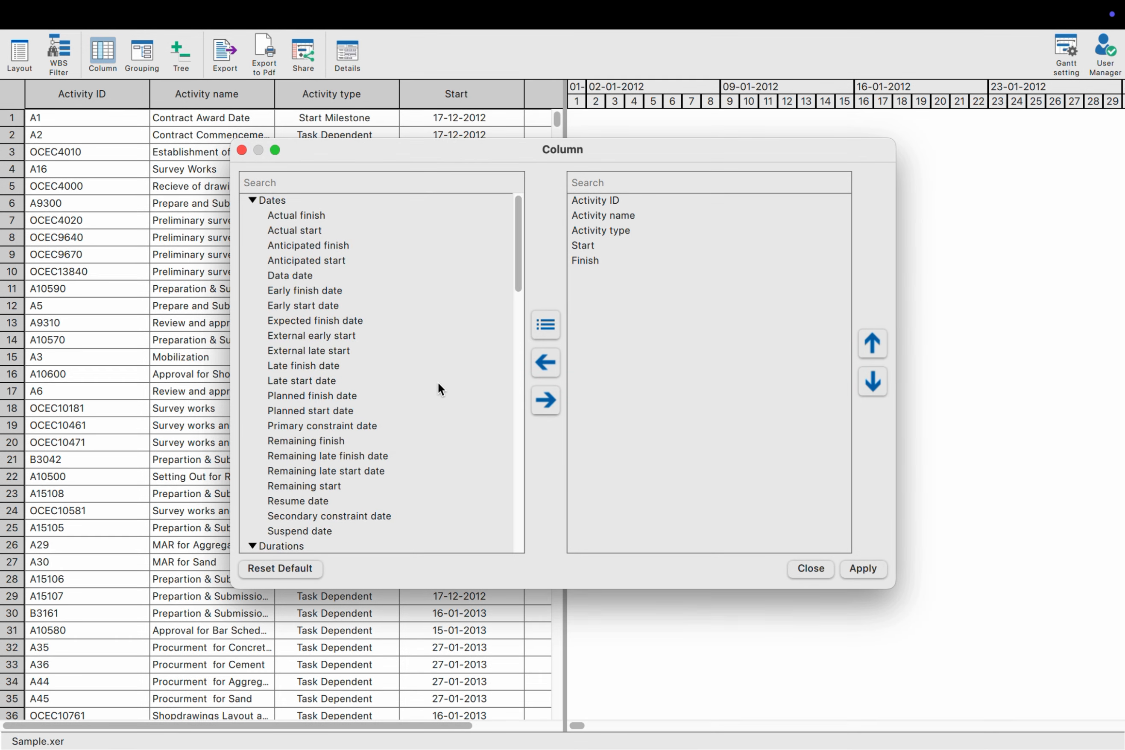
Step: Add Early start date to the selected columns, and remove it from them again
click(308, 306)
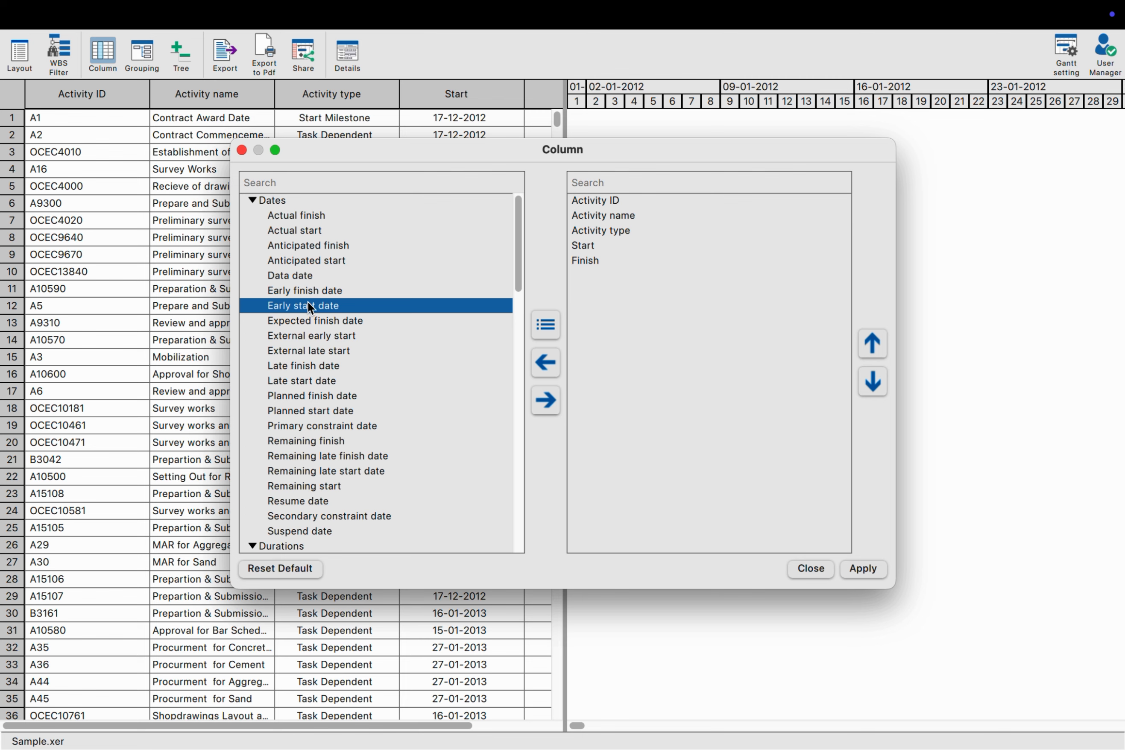
click(546, 401)
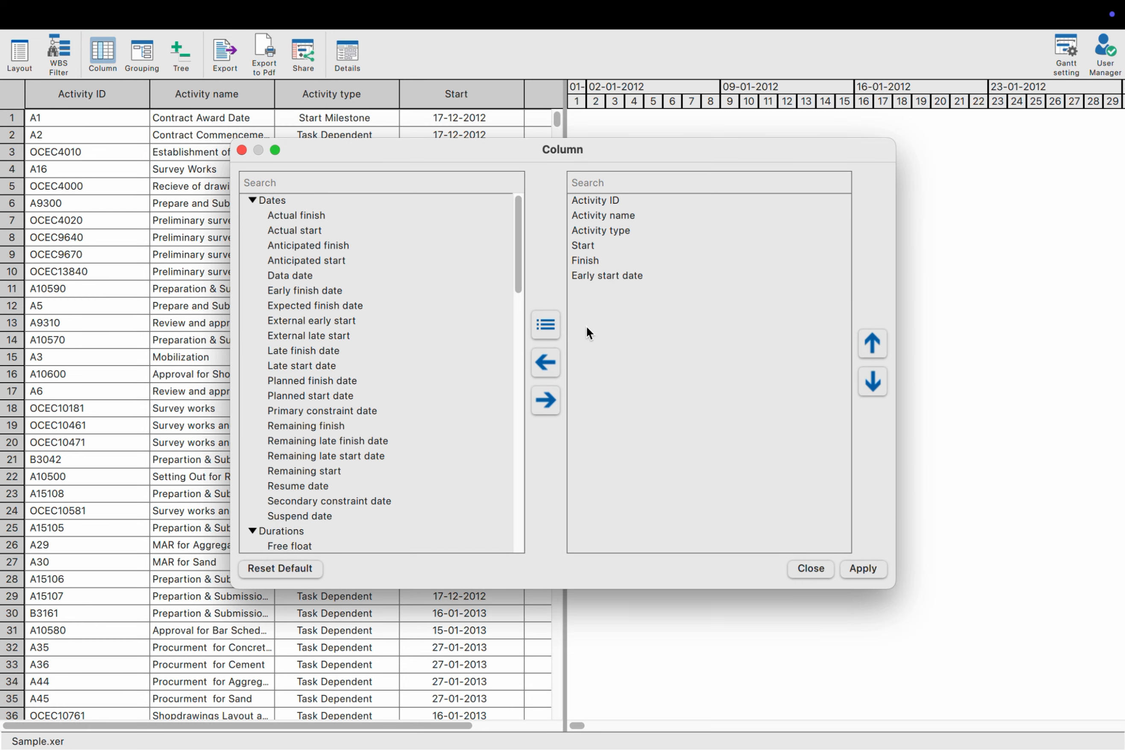
click(610, 274)
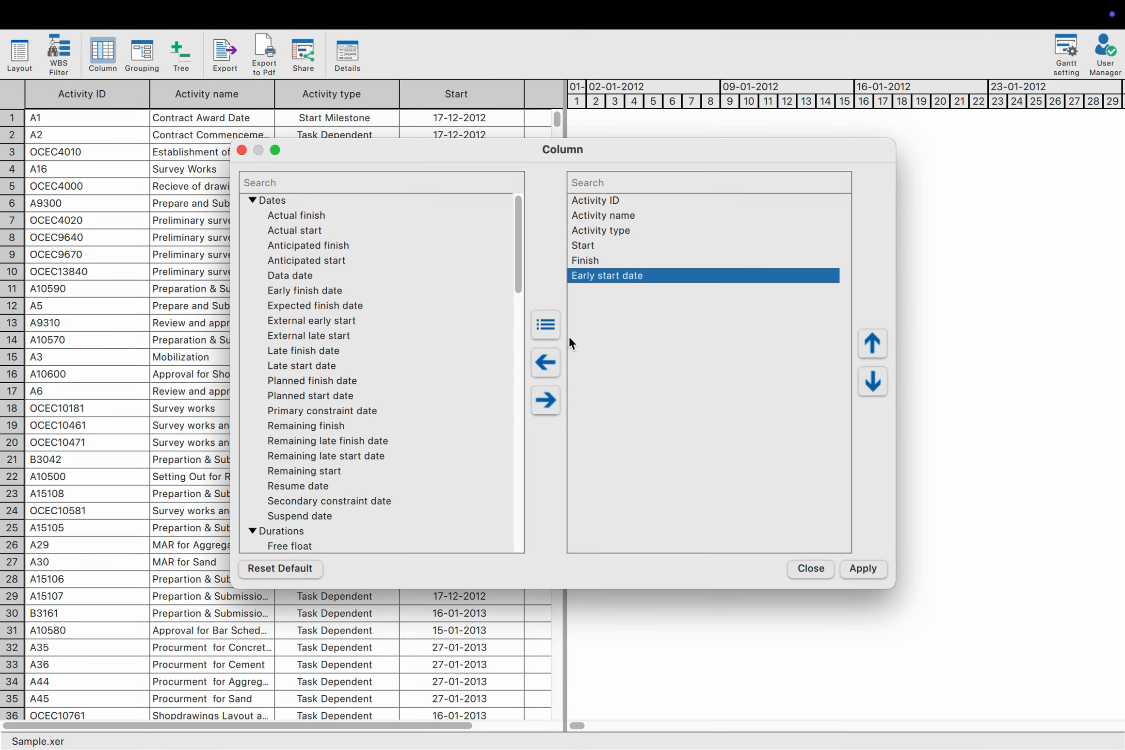
click(546, 364)
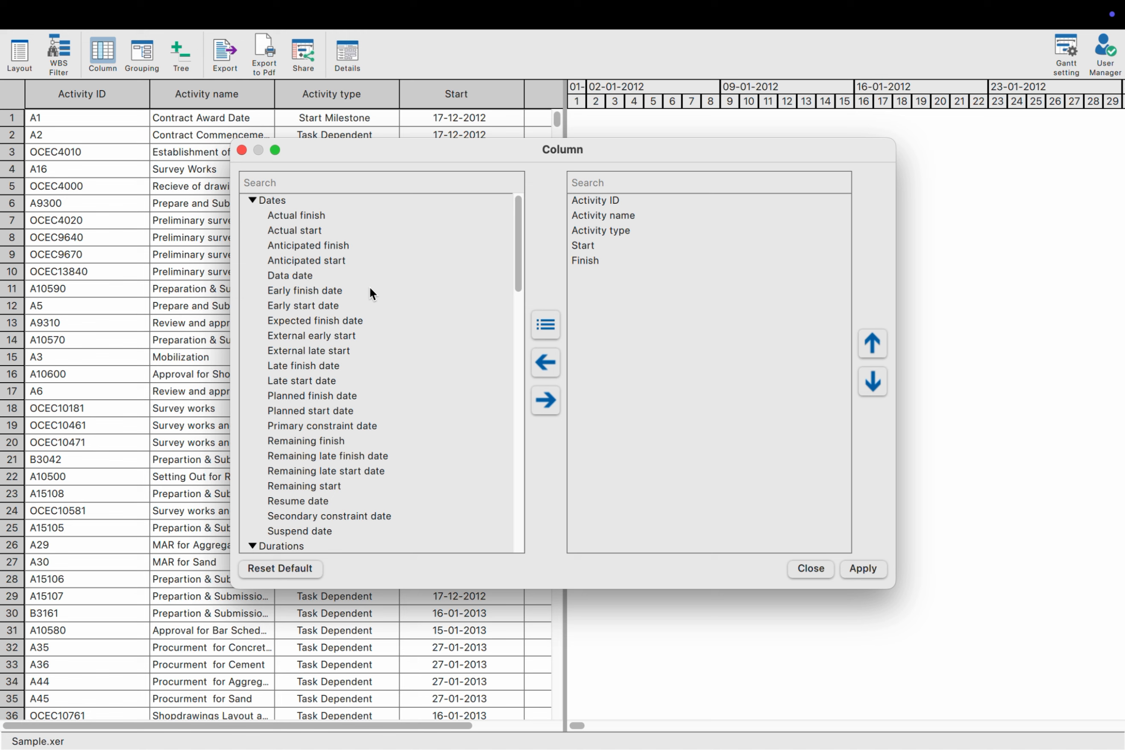
Step: Add the whole Dates group to the selected columns, and search the available columns for "Dat" before clearing the search
click(285, 201)
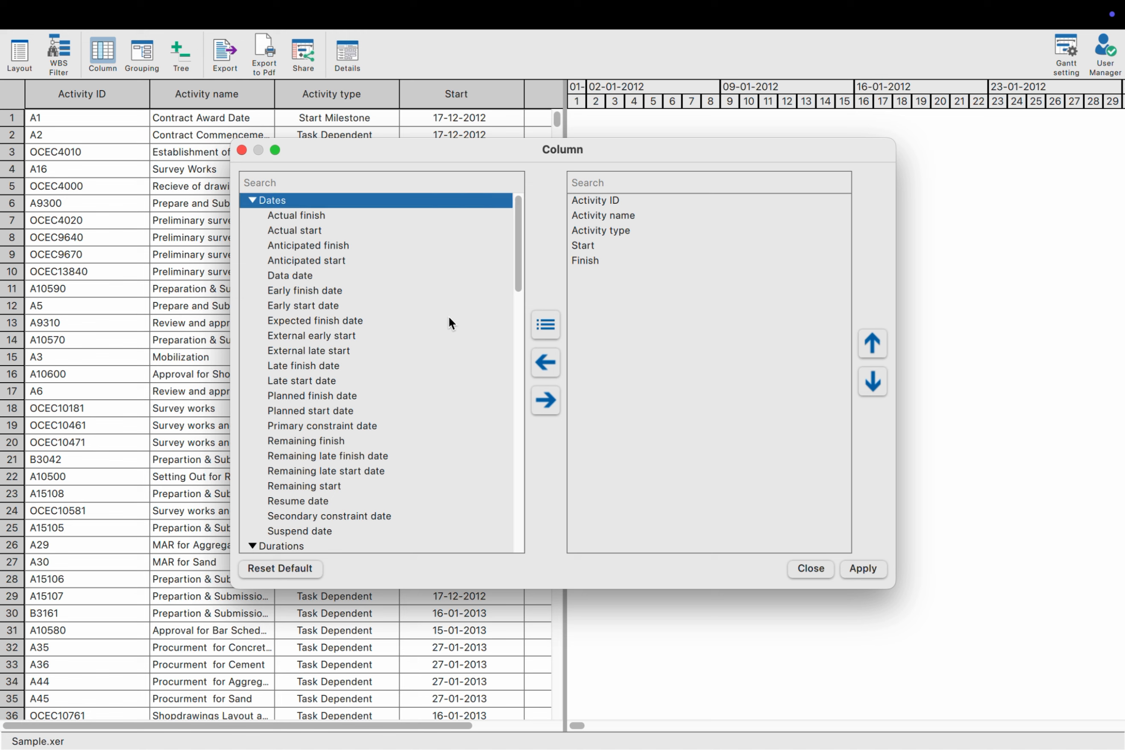
click(549, 399)
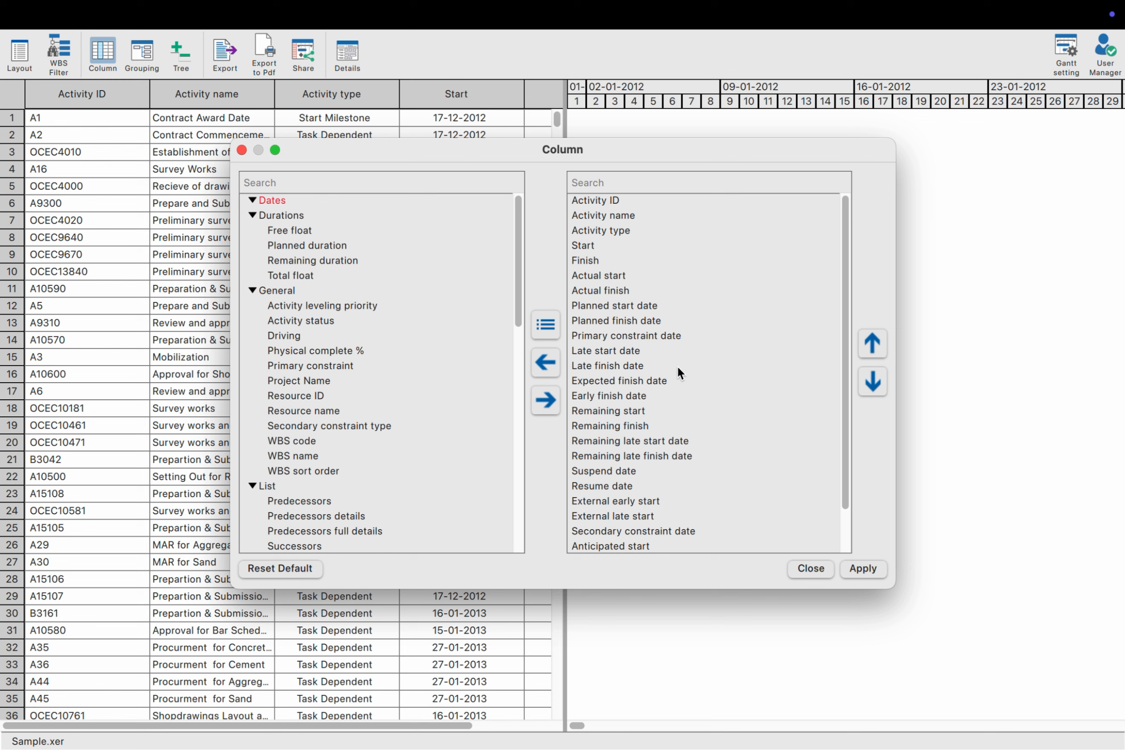
click(336, 179)
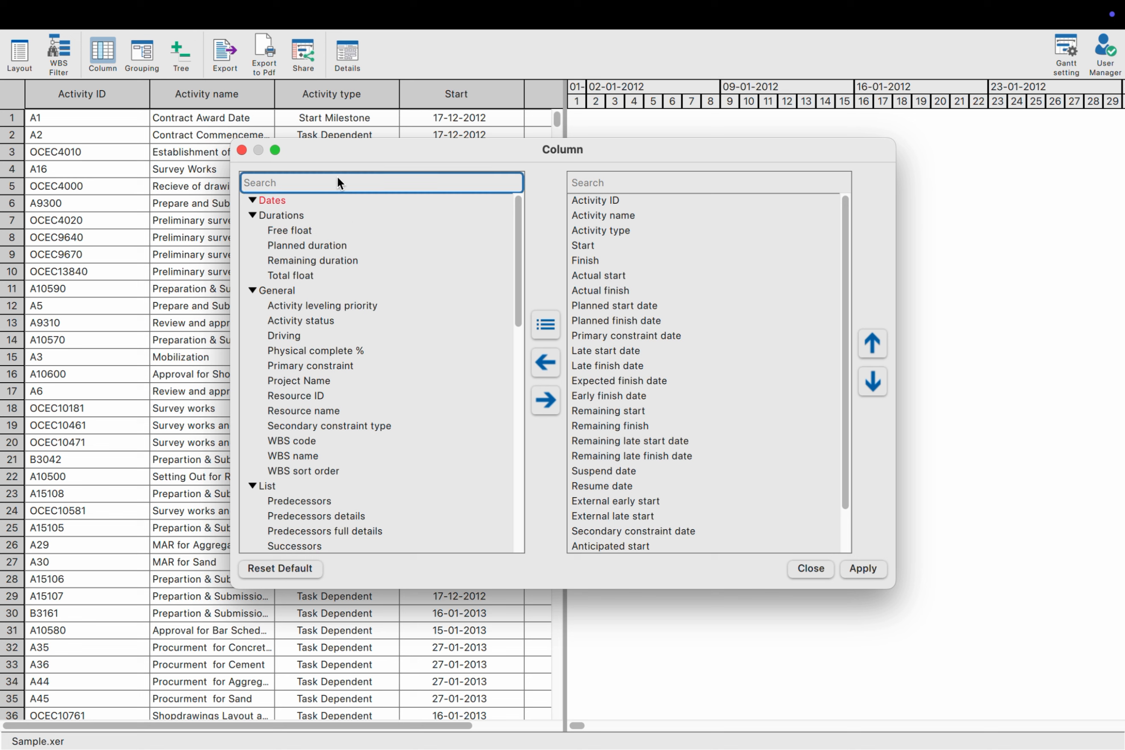
text(Dat)
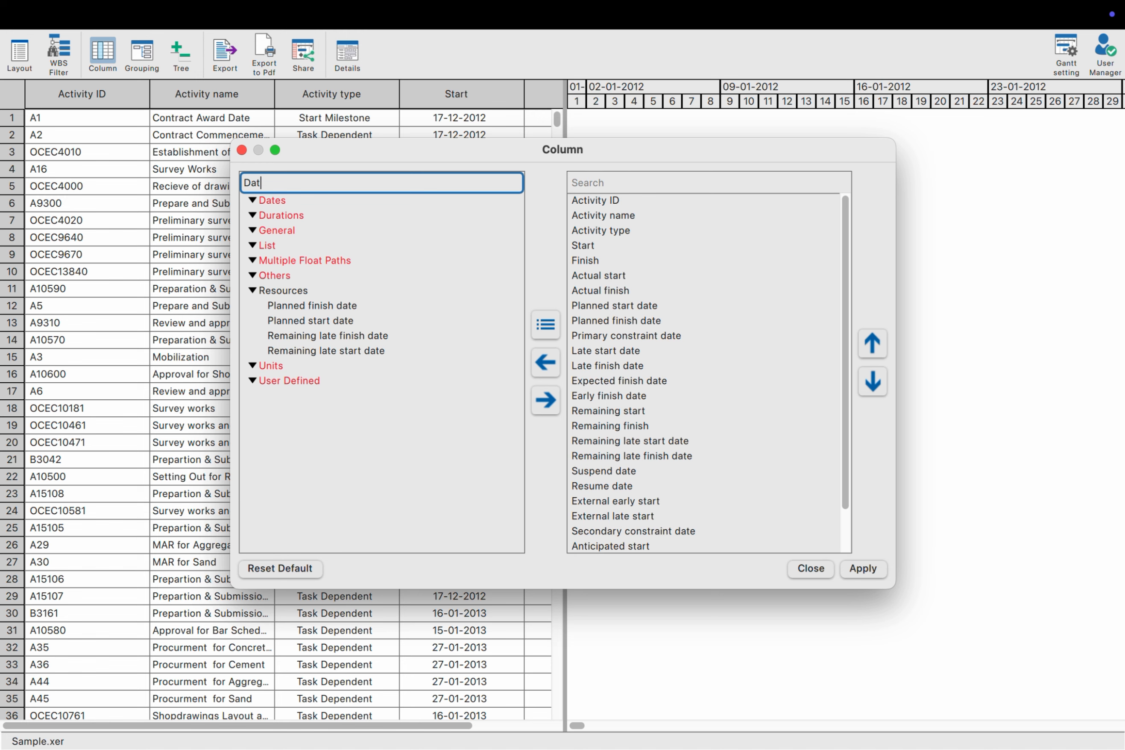
key(BackSpace)
key(BackSpace)
key(BackSpace)
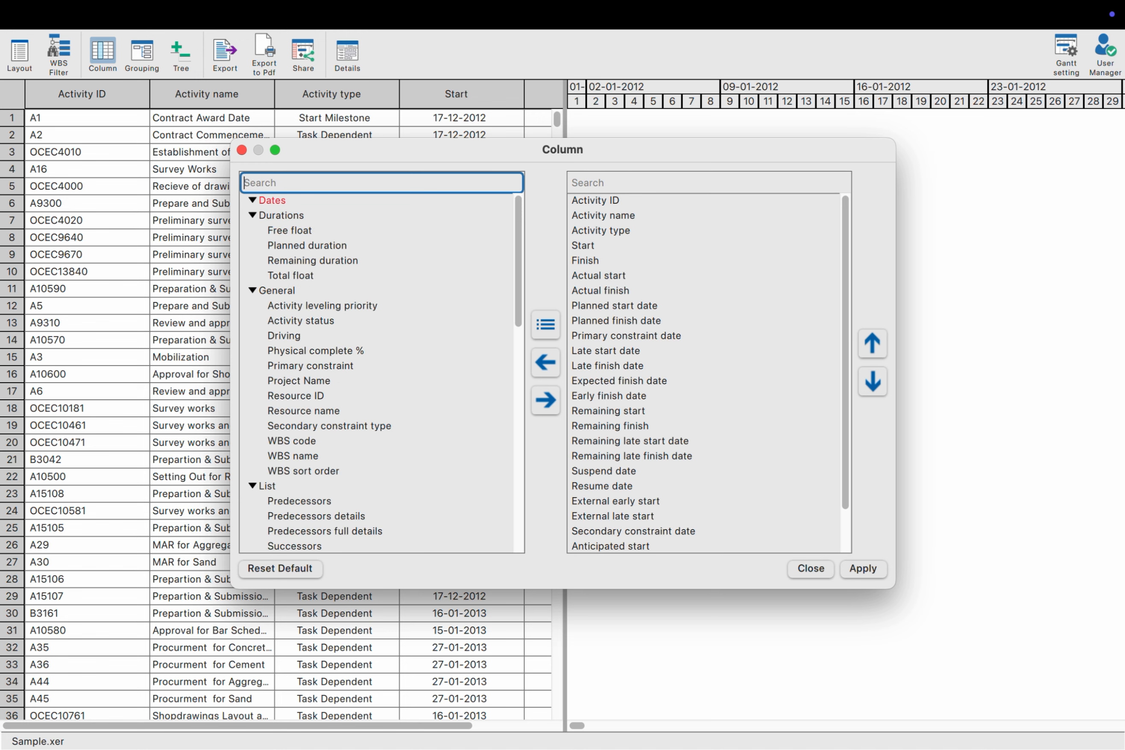
Step: Remove all the selected columns together, and reset the column selection to its default
click(635, 364)
key(ctrl+a)
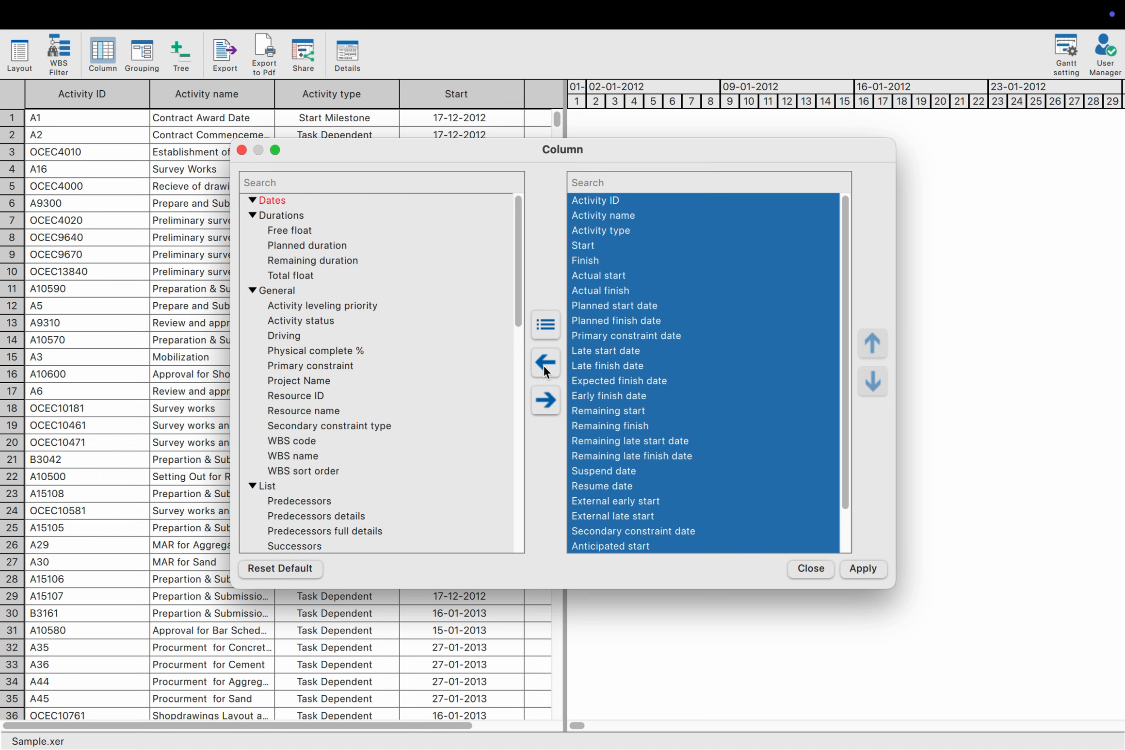
click(545, 366)
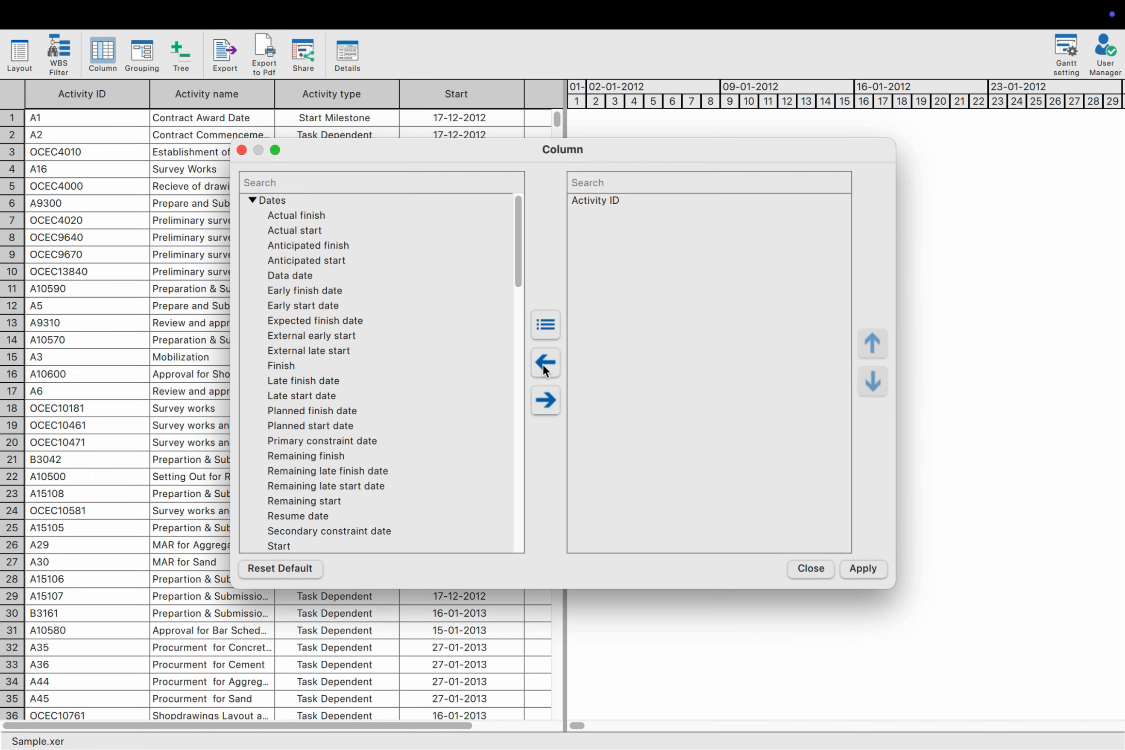
click(297, 568)
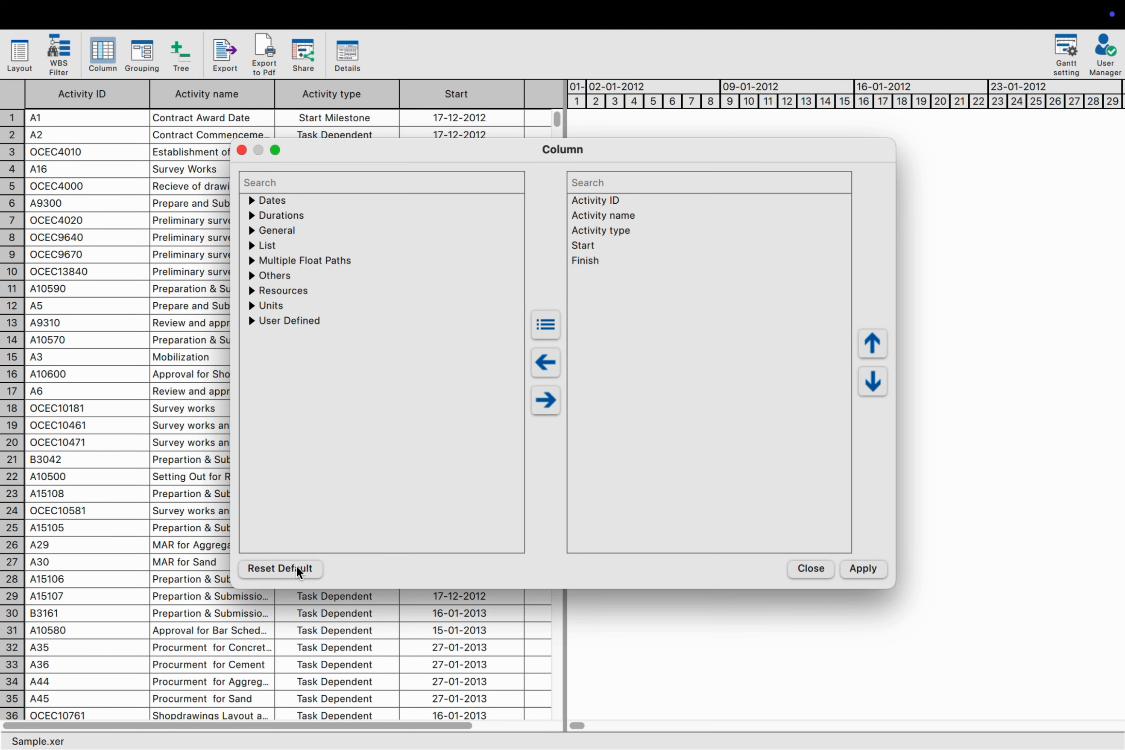
Step: Add Activity status from the General group and Predecessors from the List group as columns, and apply them to the activity table
click(252, 231)
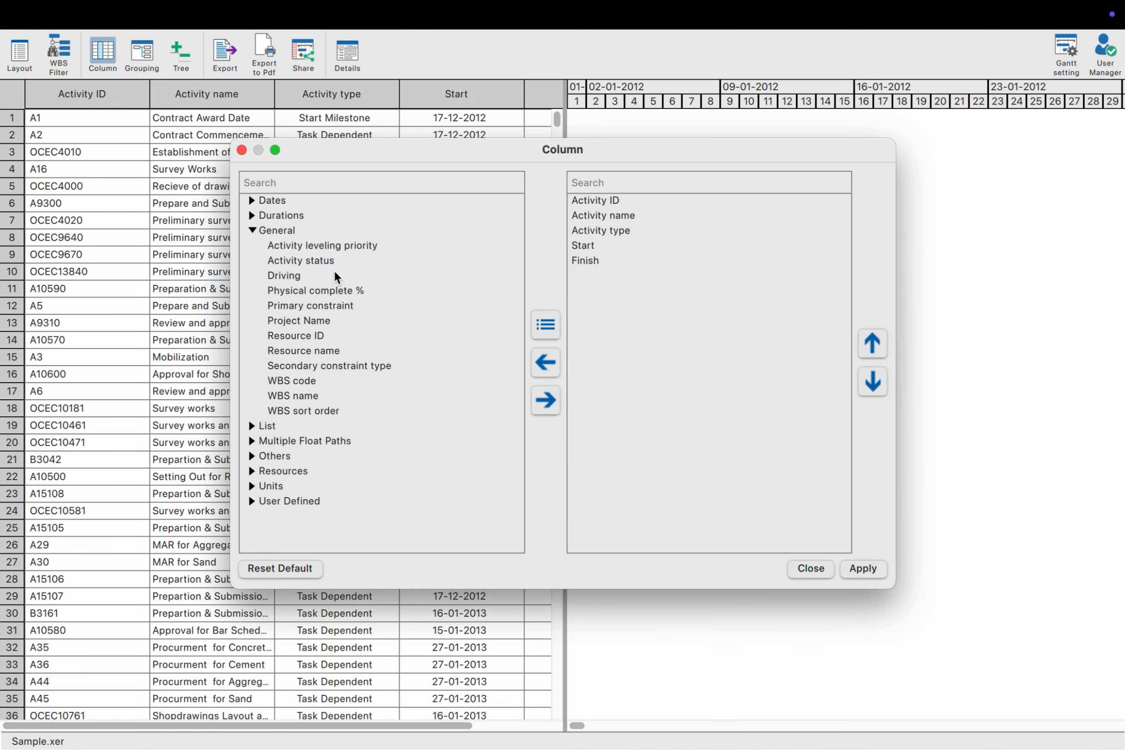
click(320, 258)
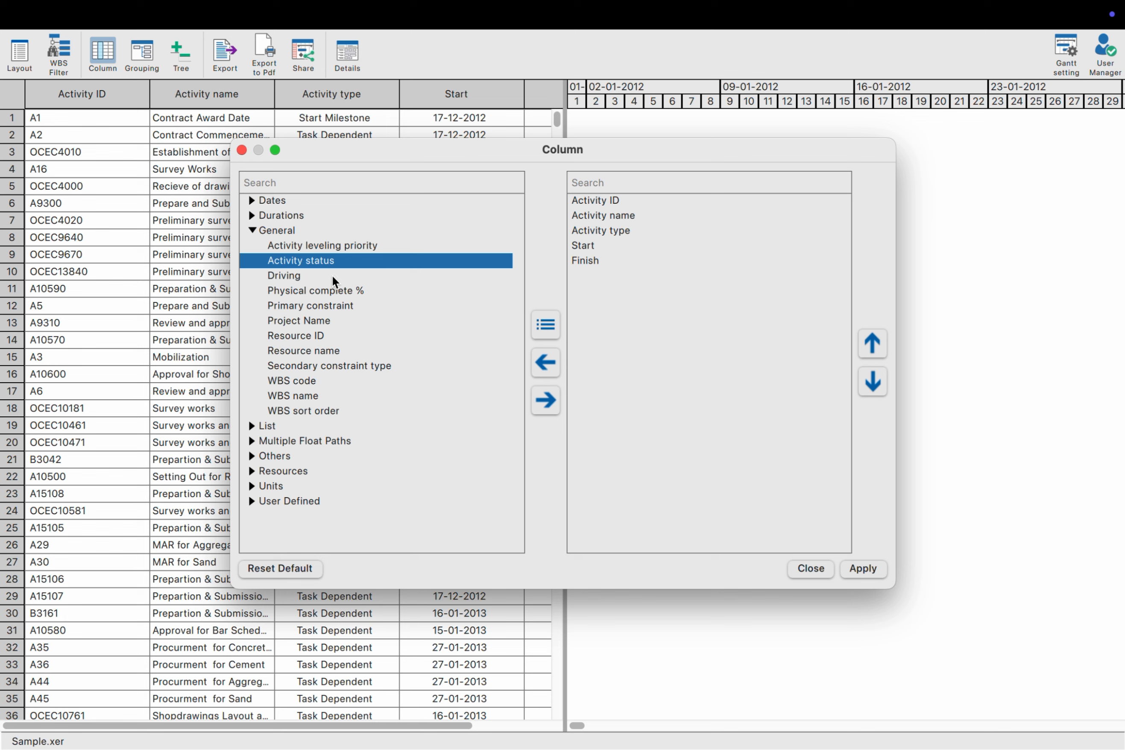
click(545, 399)
click(251, 411)
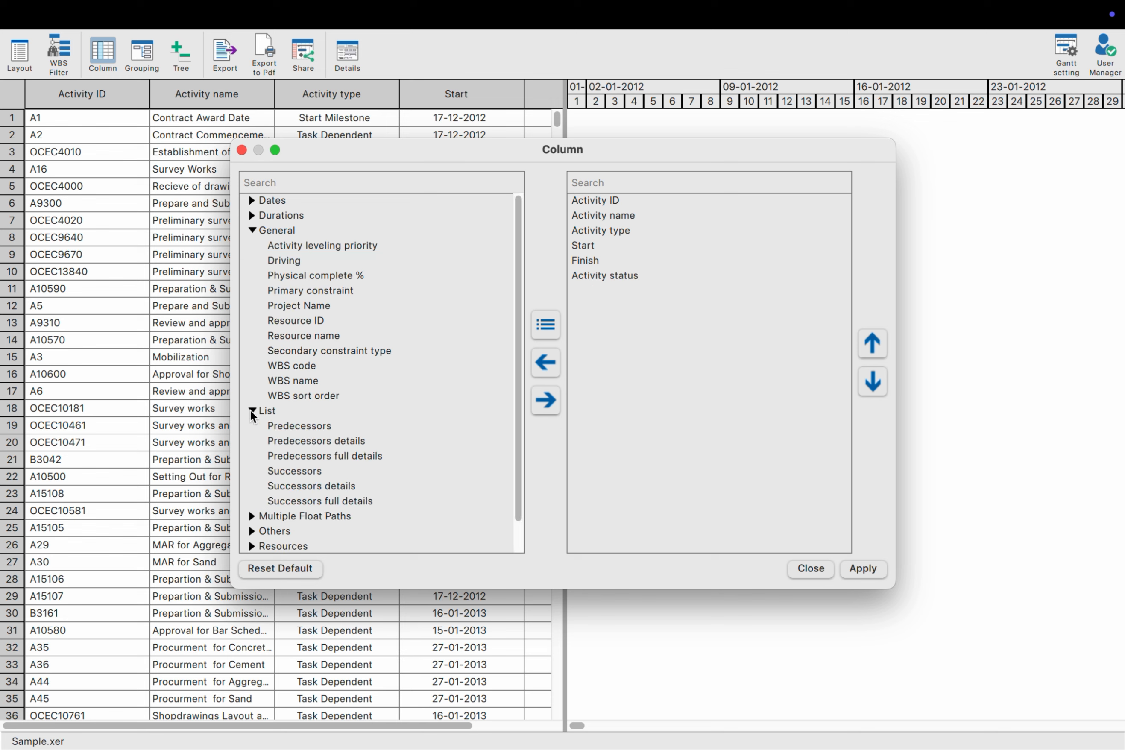
click(293, 426)
click(541, 401)
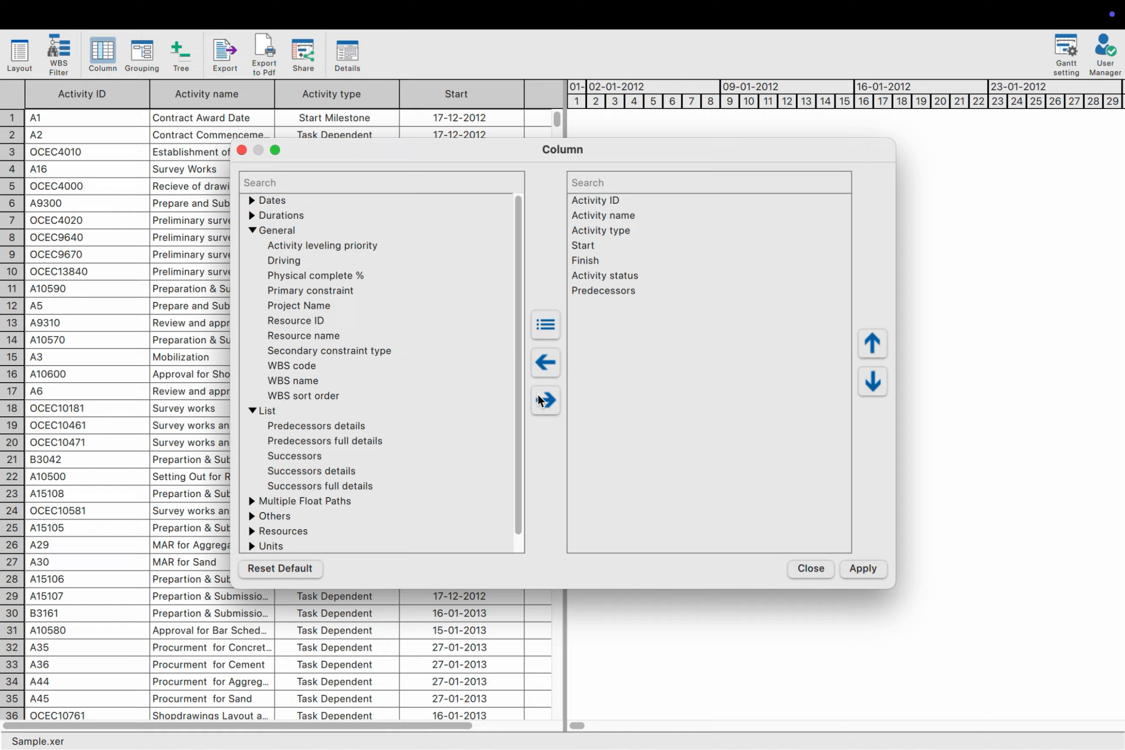
click(863, 568)
scroll(458, 391, right, 5)
scroll(459, 391, right, 3)
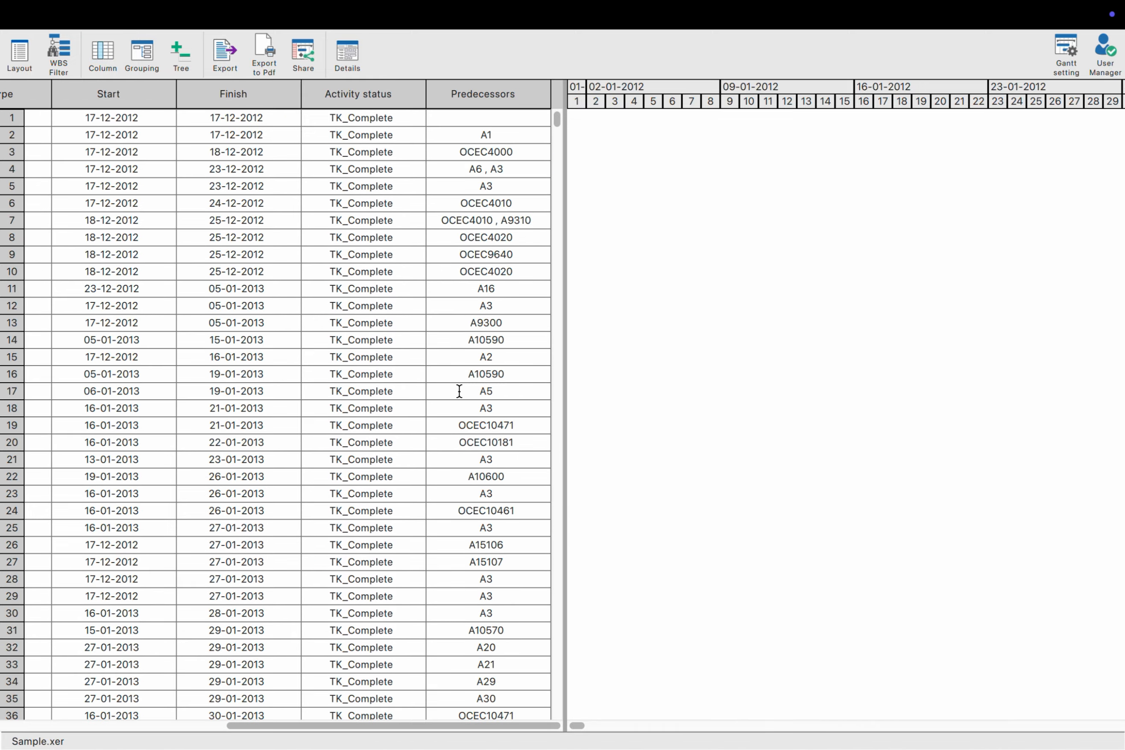
scroll(459, 390, down, 20)
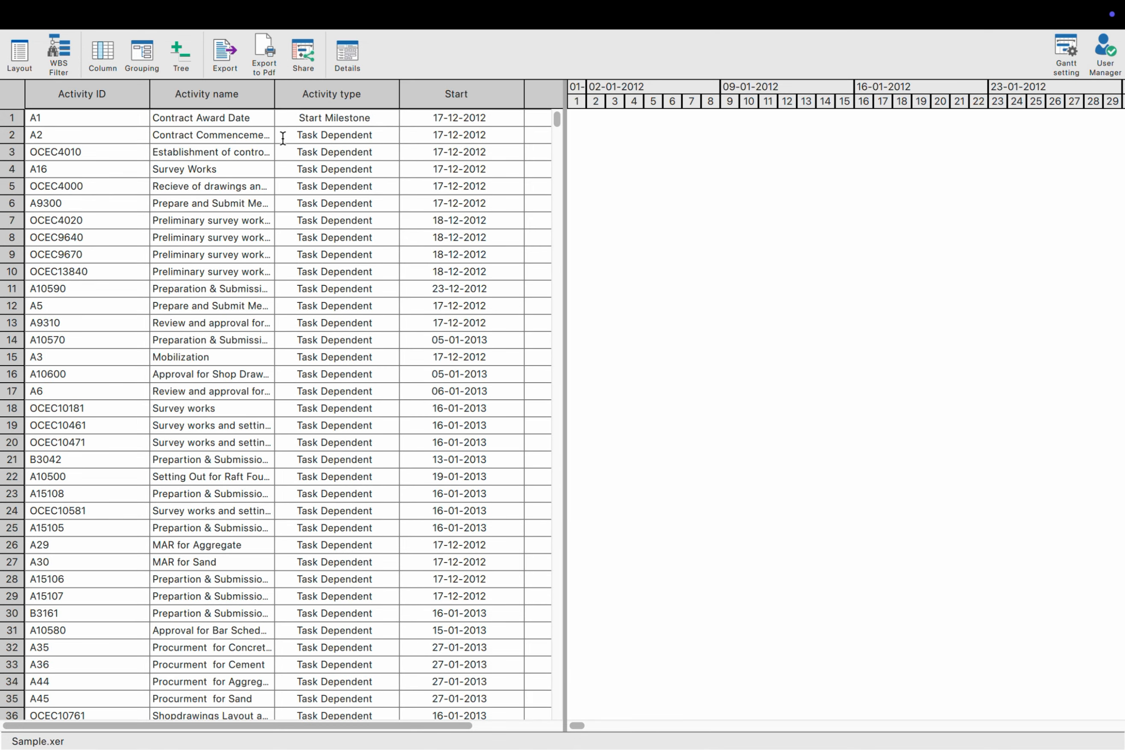
Step: Open the Activity ID column's filter and sort the activities A to Z, Z to A, and A to Z again
click(139, 97)
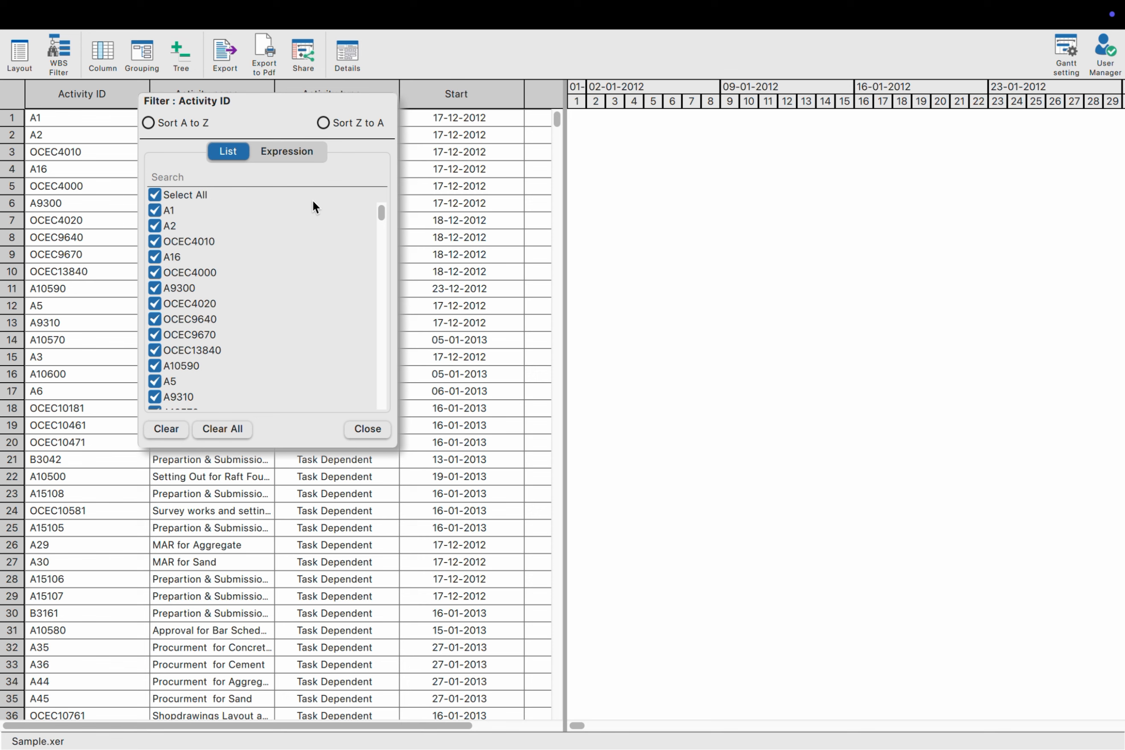
click(149, 123)
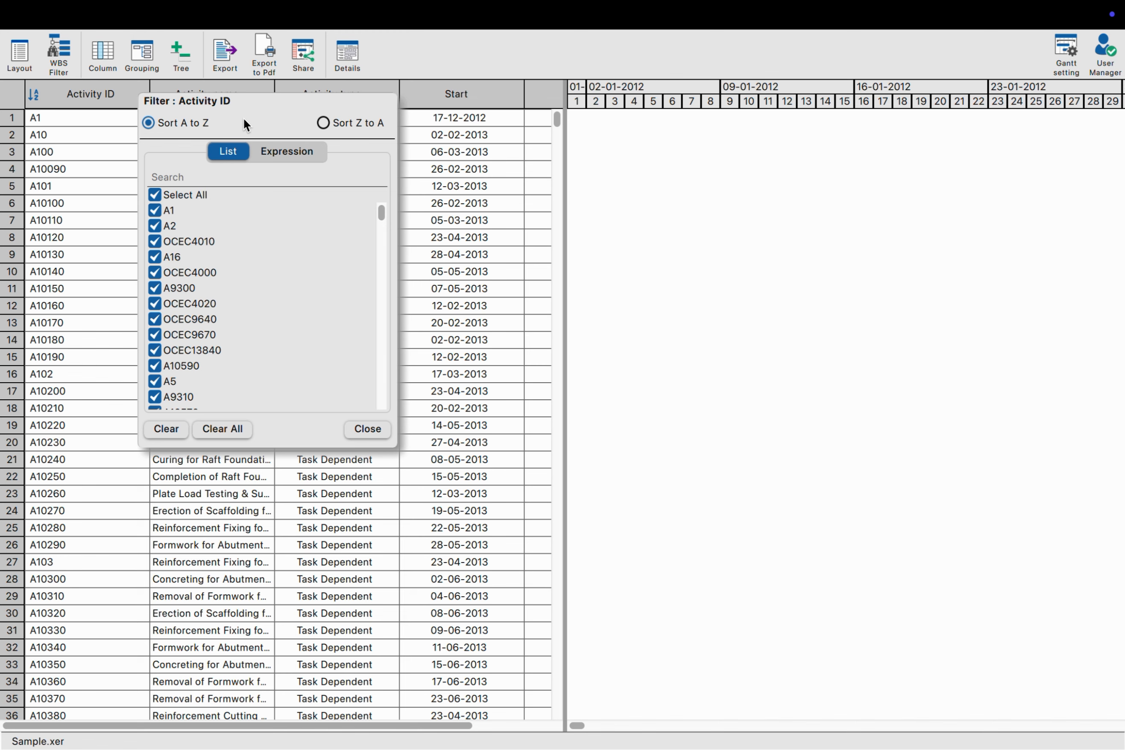
click(324, 121)
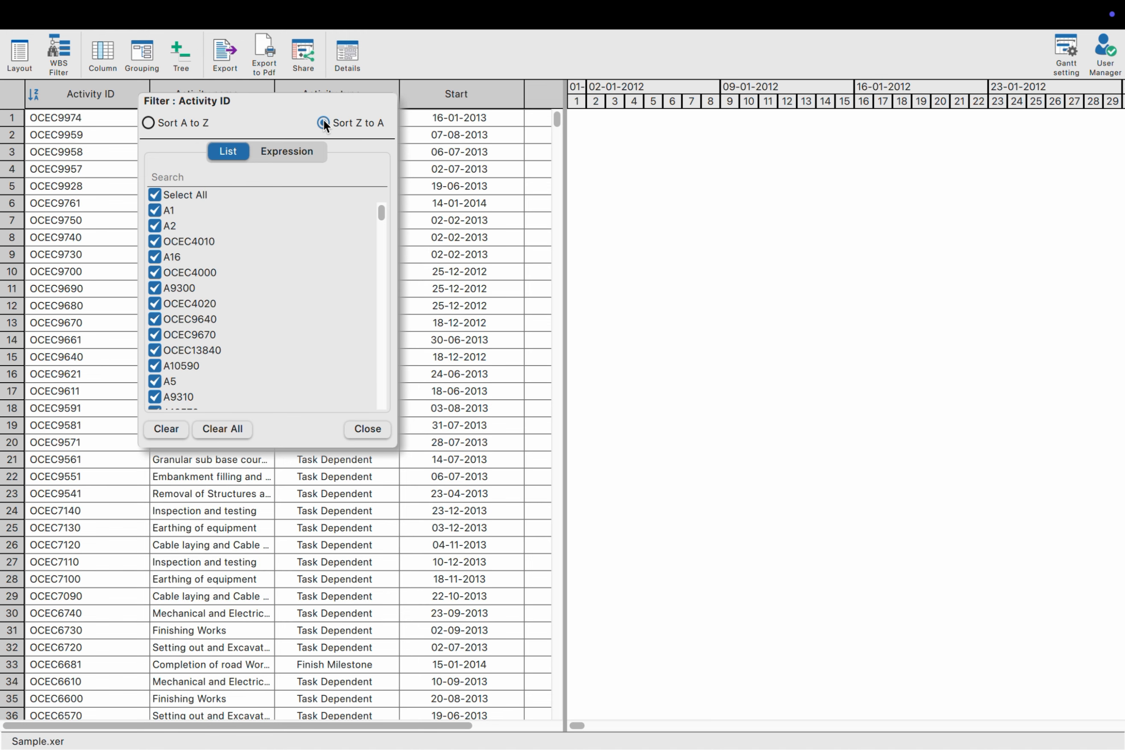
click(173, 121)
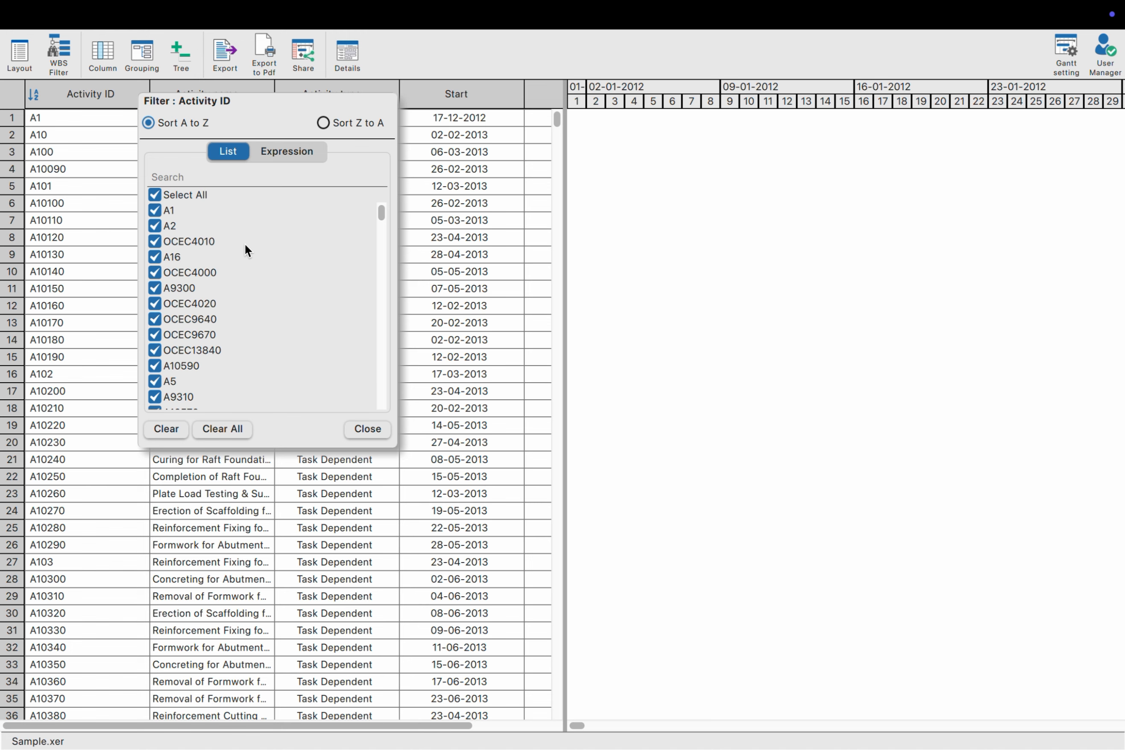
Step: Exclude A1 and A2 in the Activity ID filter list, toggle all IDs on and off, and clear the column's filter
click(155, 211)
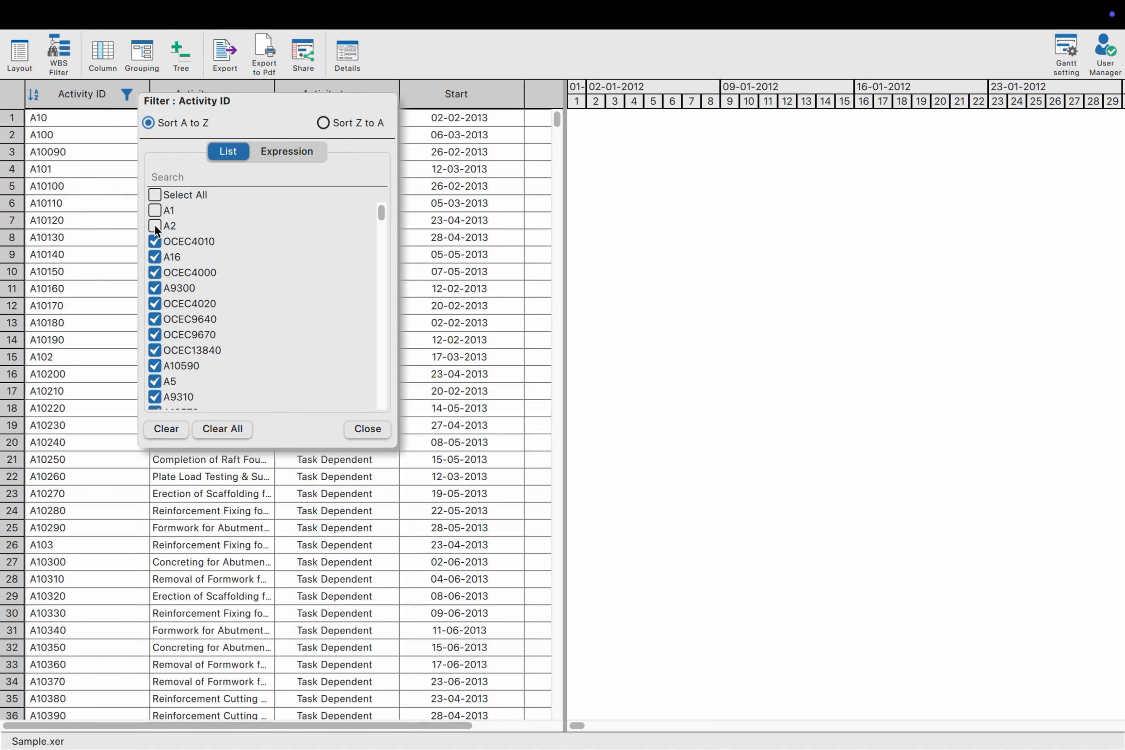
click(155, 195)
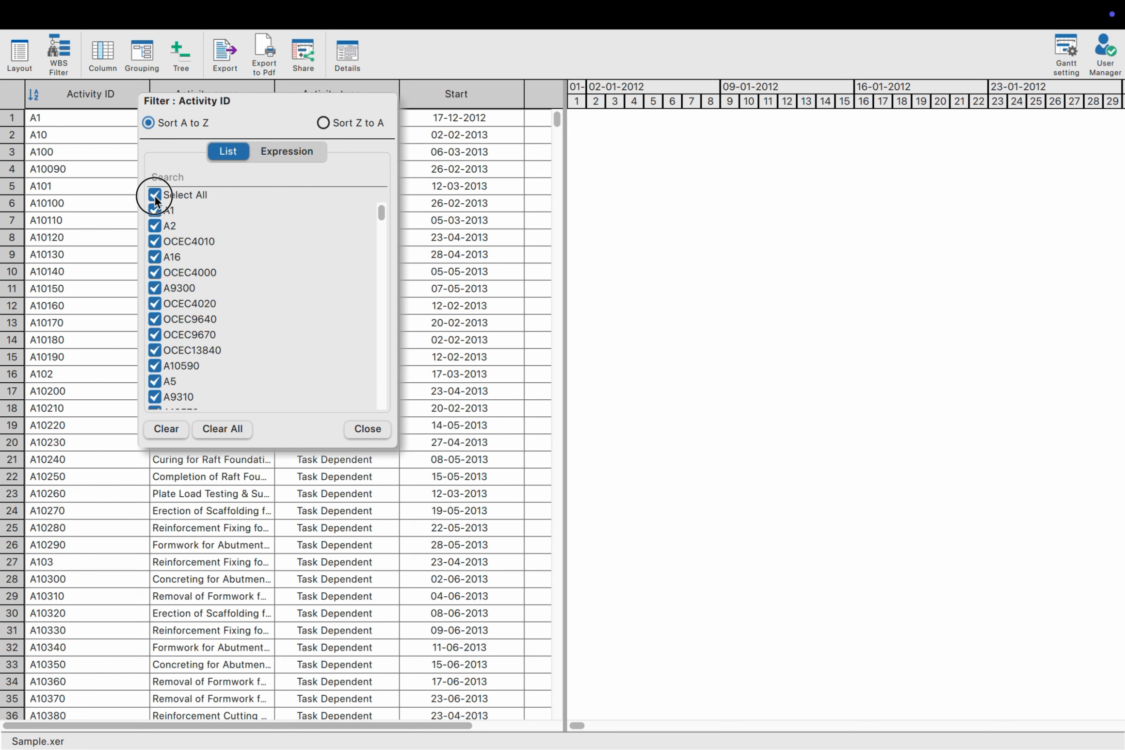
click(155, 195)
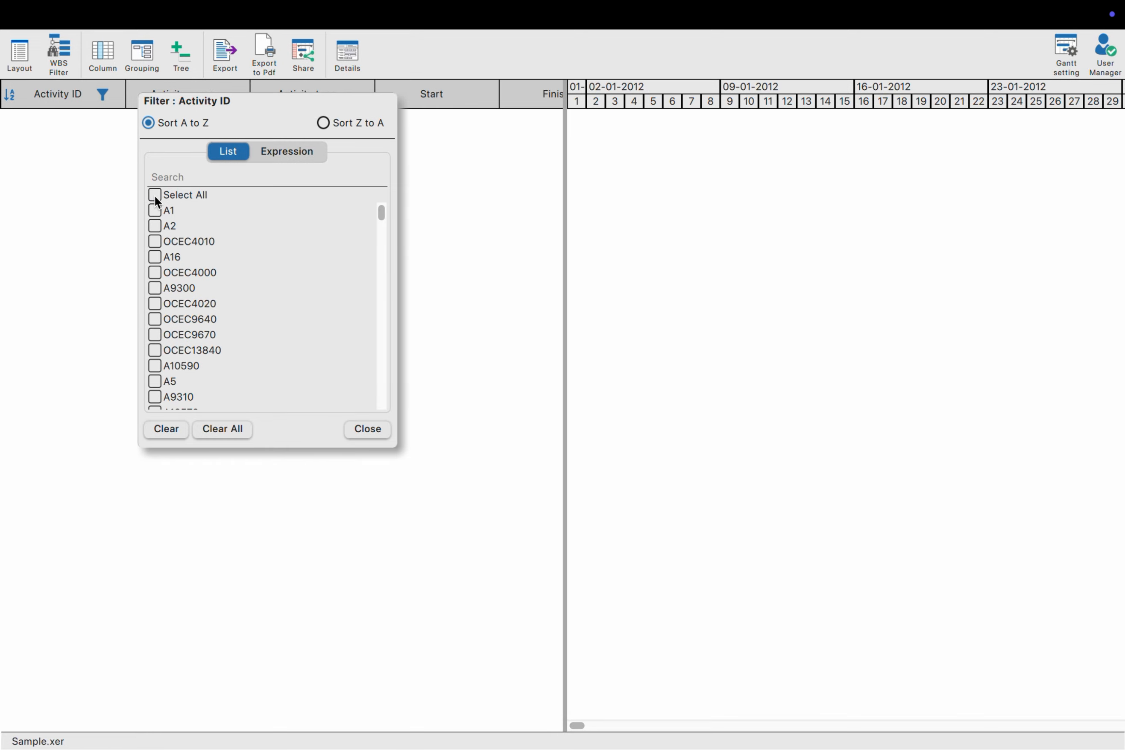
click(171, 428)
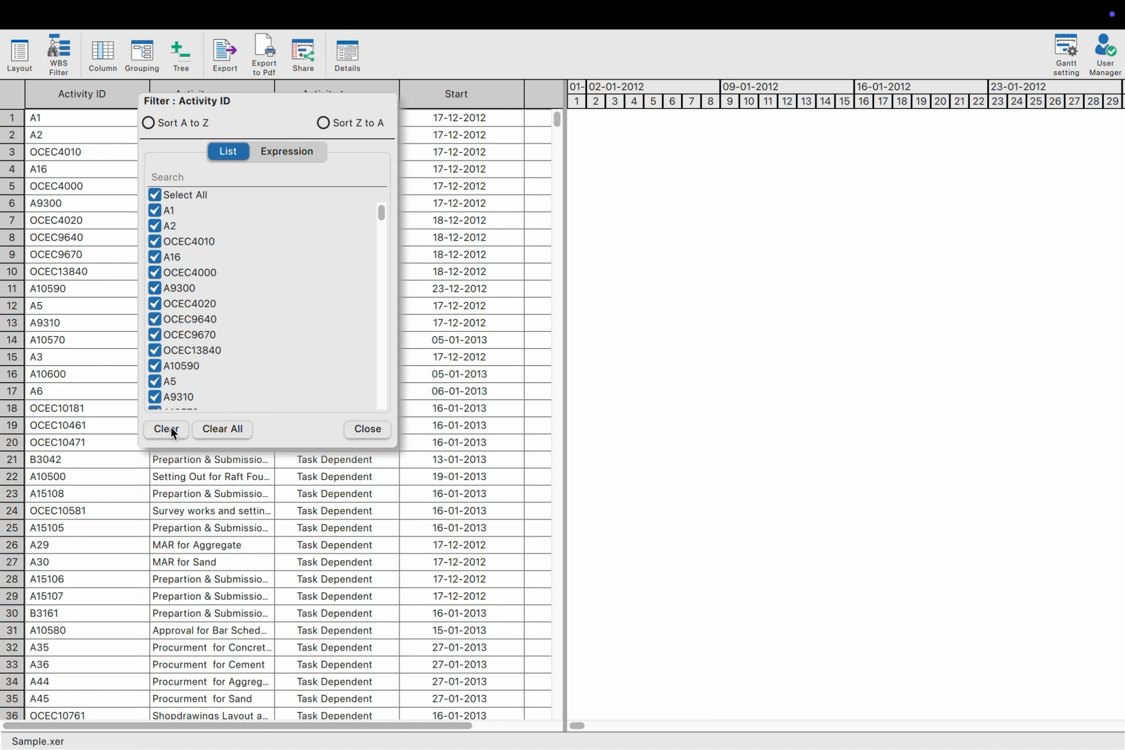
Step: Filter Activity ID with the expression Equals A1, and clear the filter before closing it
click(273, 152)
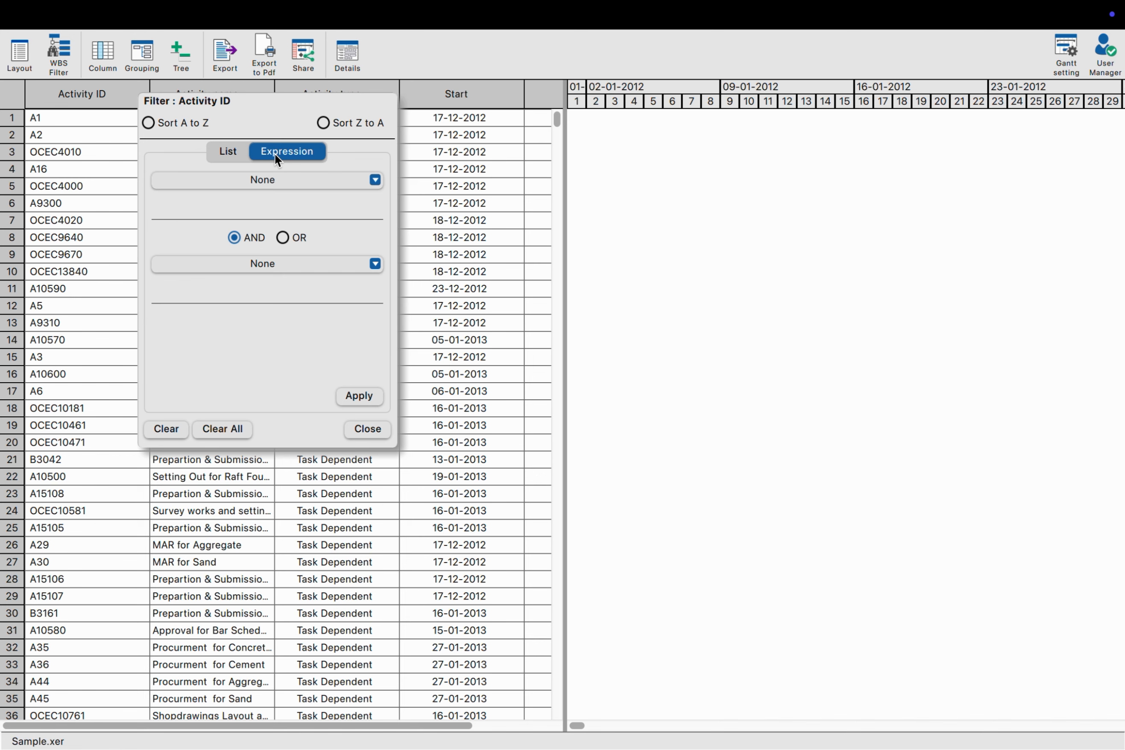
click(252, 182)
click(221, 220)
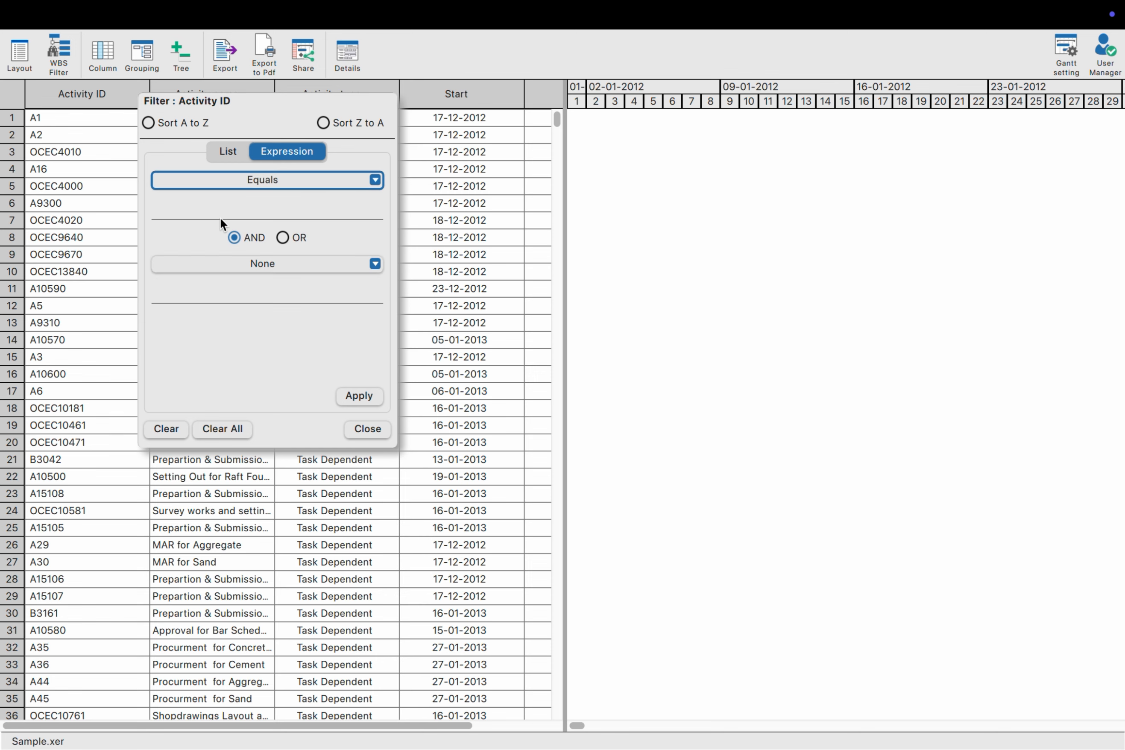
click(228, 211)
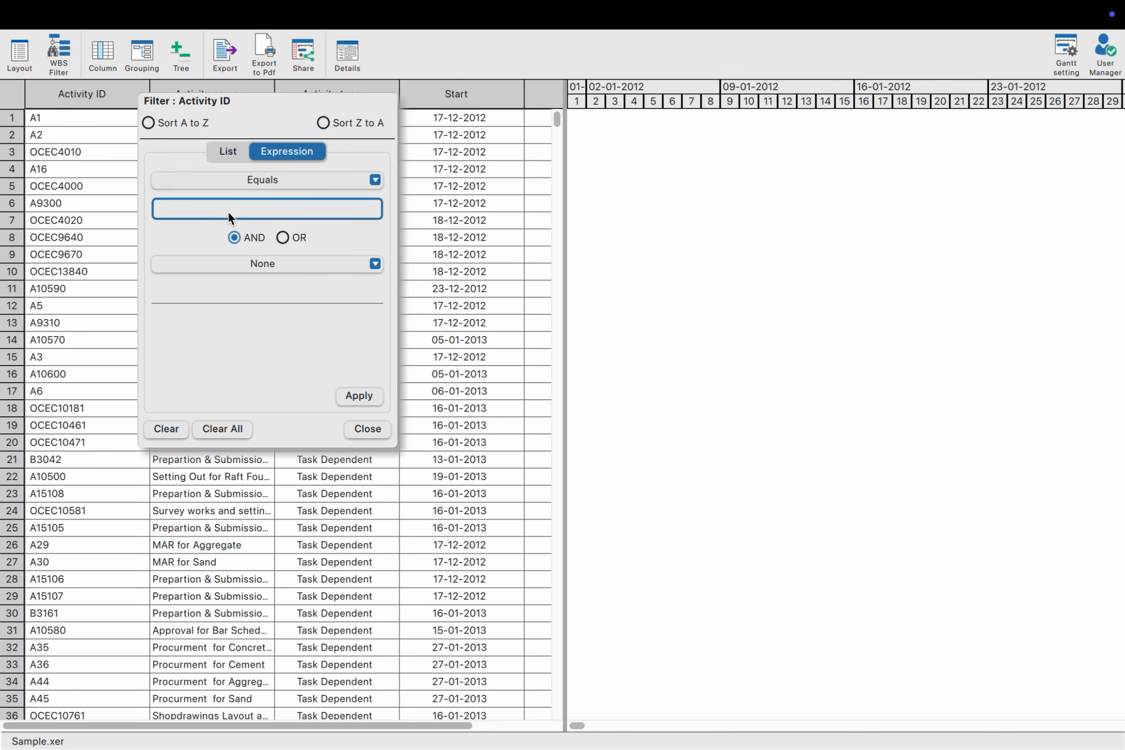
text(A1)
click(359, 396)
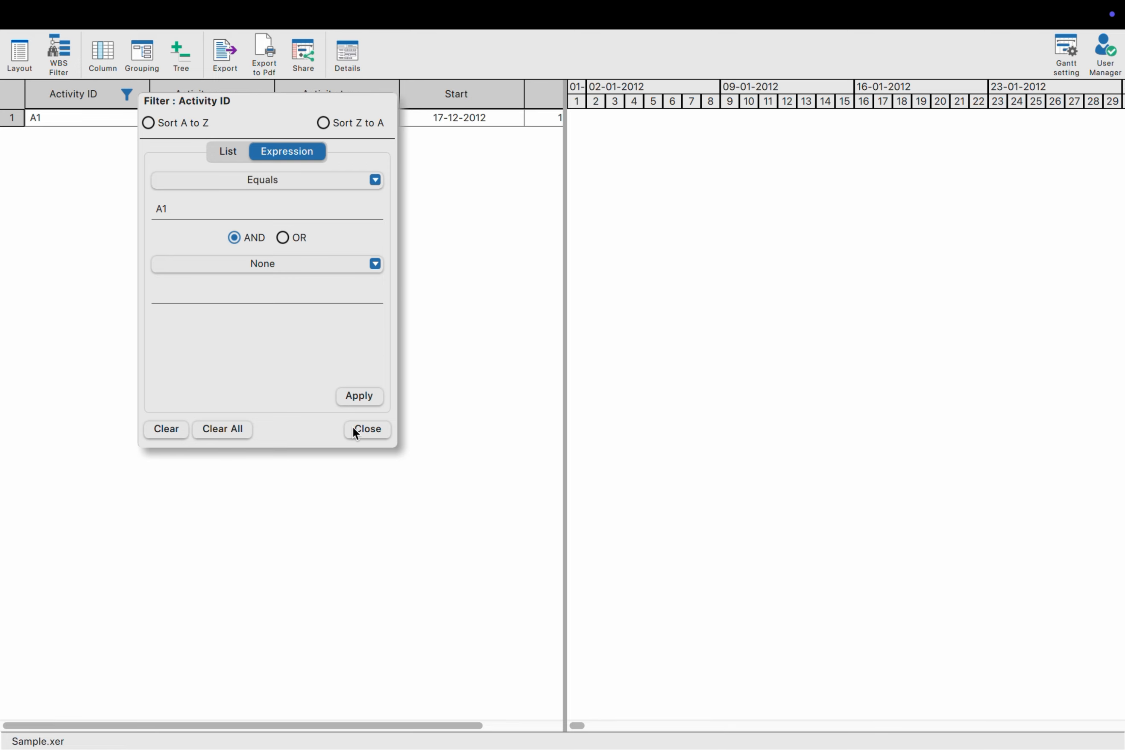
click(166, 429)
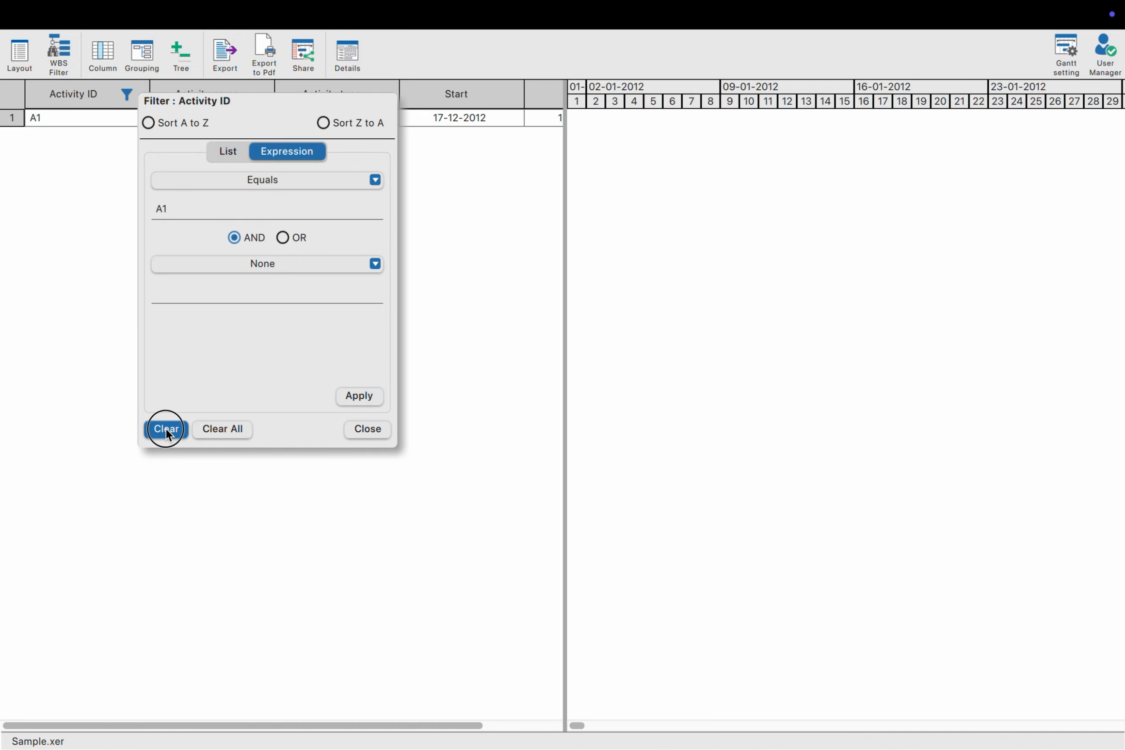
click(368, 429)
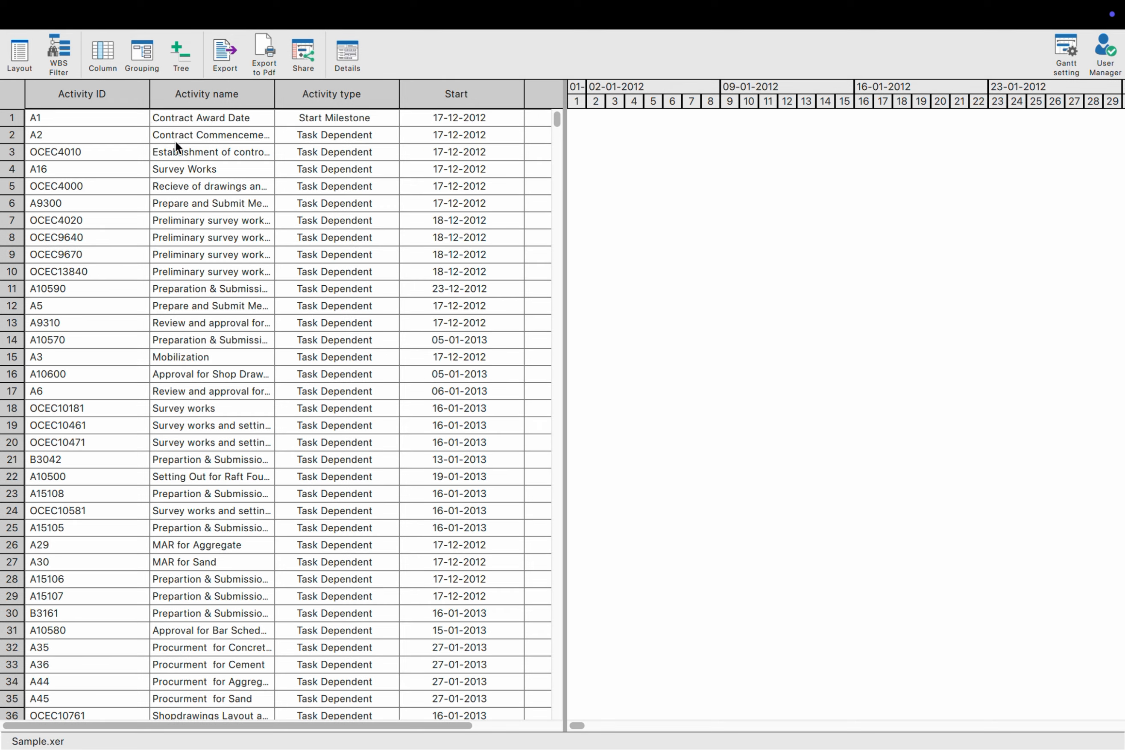
Step: Group the activity table by WBS with the All Level rule and apply the grouping
click(140, 51)
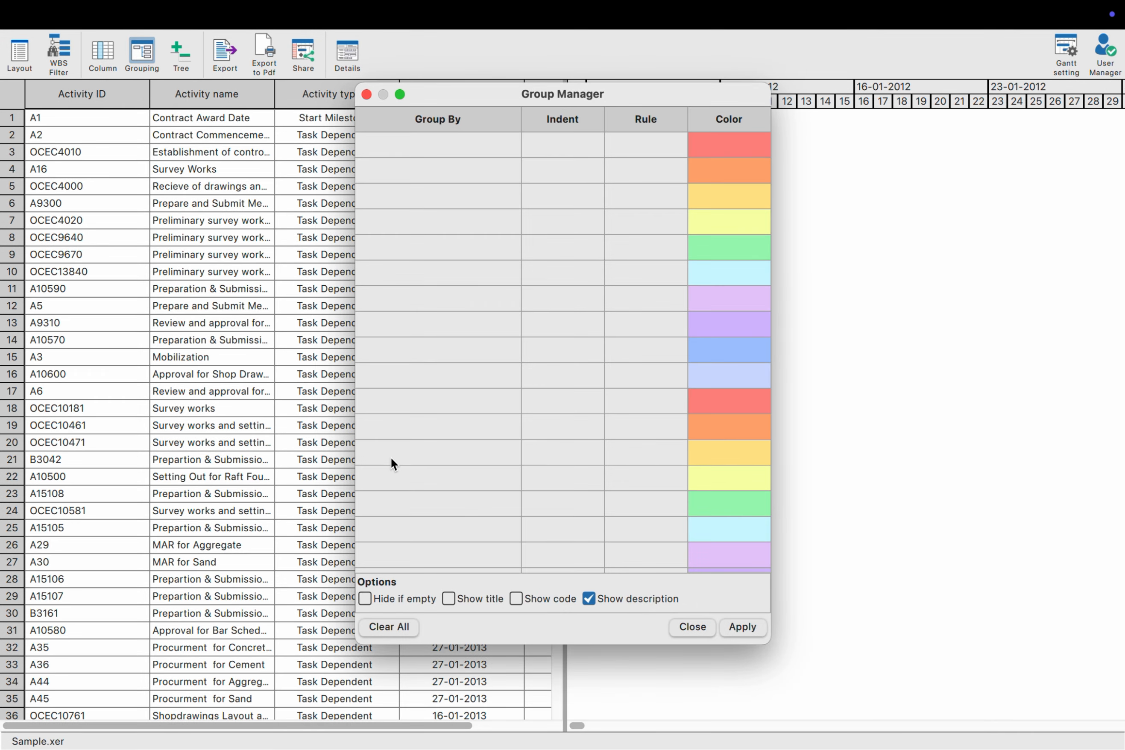
click(455, 141)
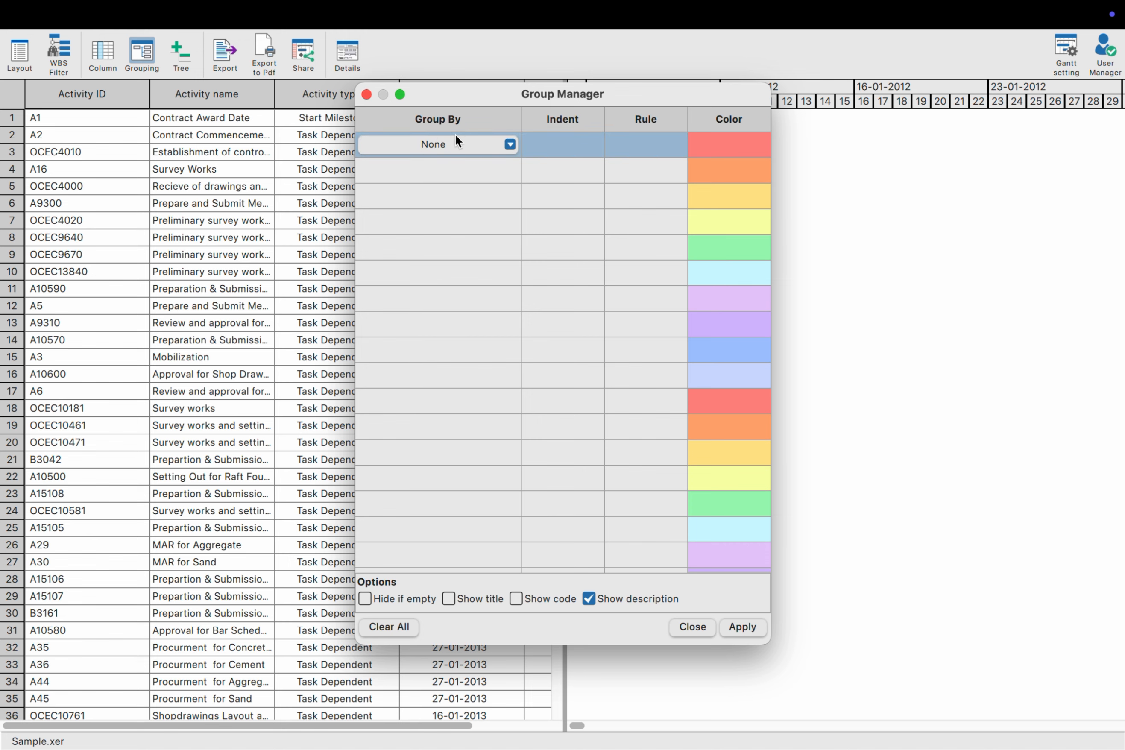
click(454, 143)
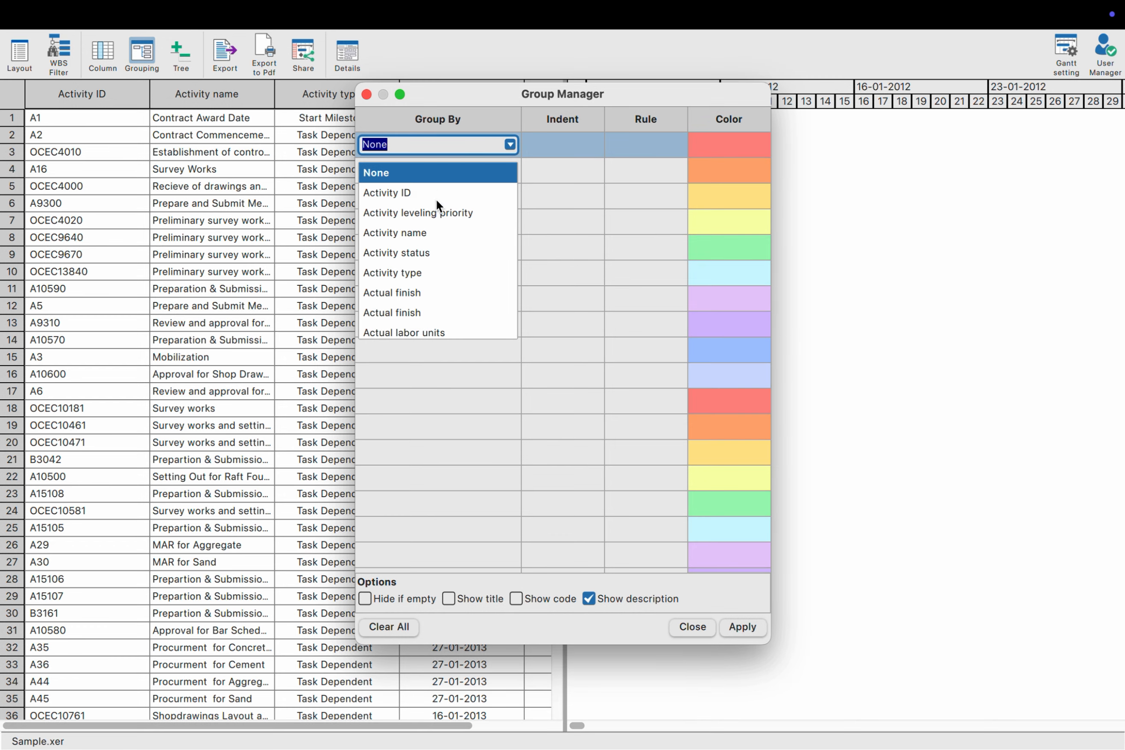
scroll(429, 243, down, 10)
scroll(428, 242, down, 2)
scroll(428, 242, up, 15)
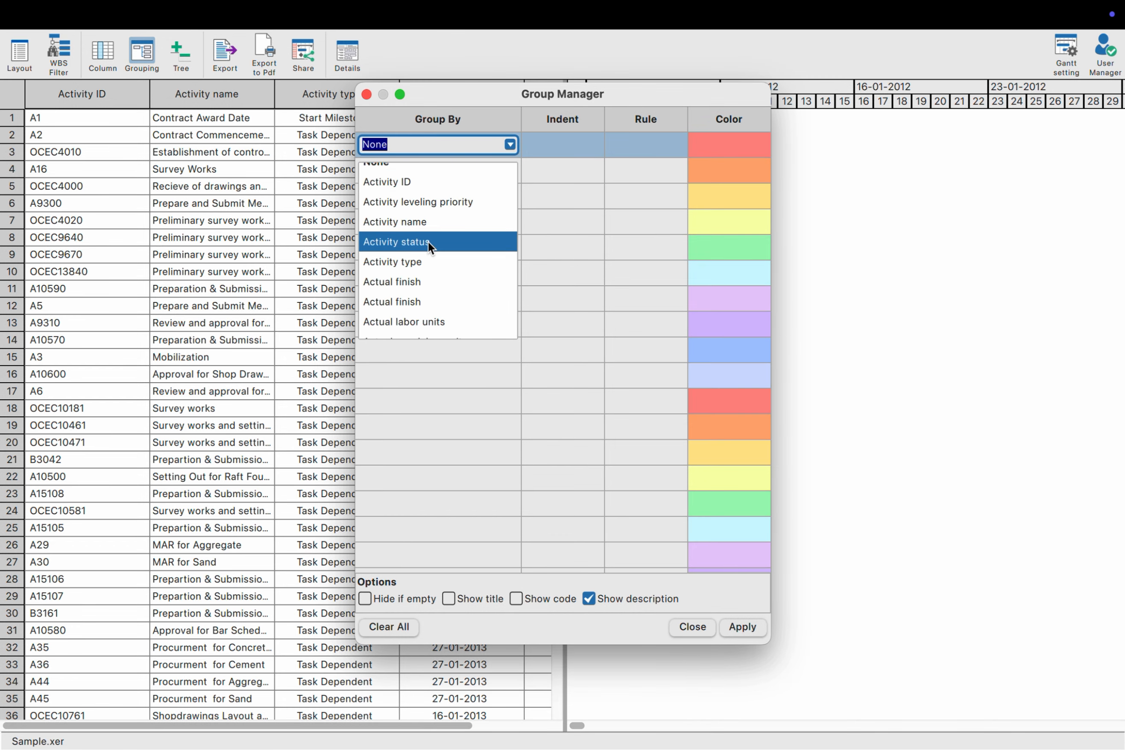
text(Wbs)
key(Return)
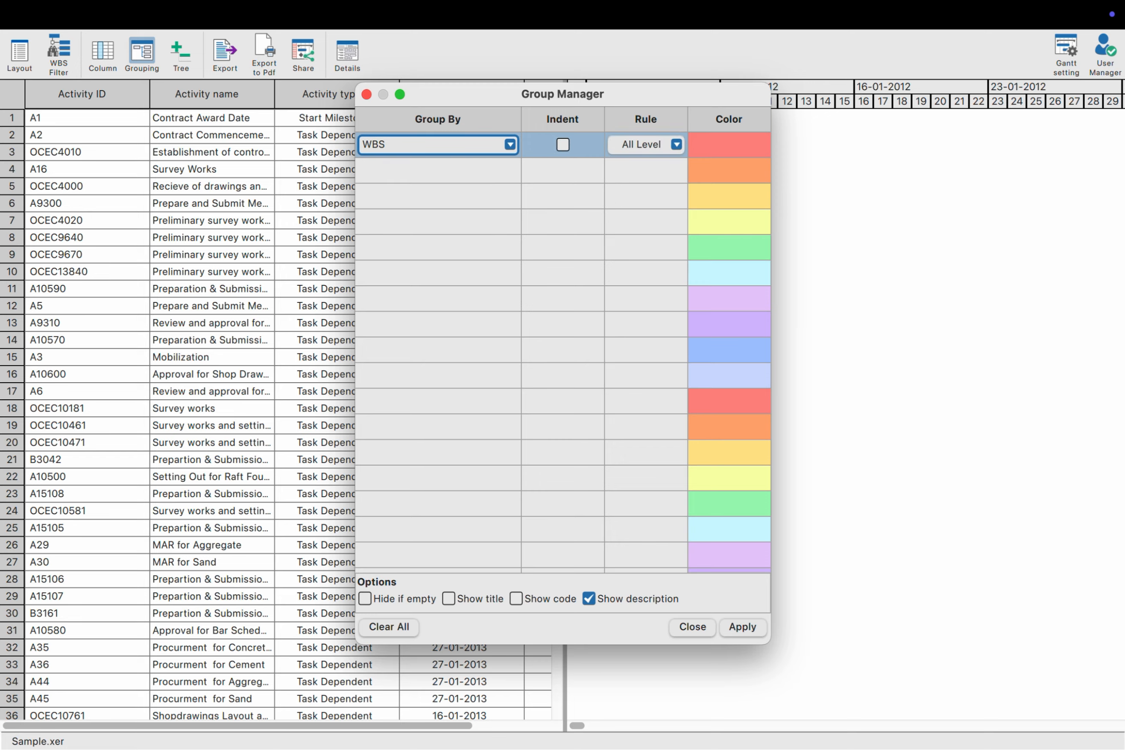
click(737, 625)
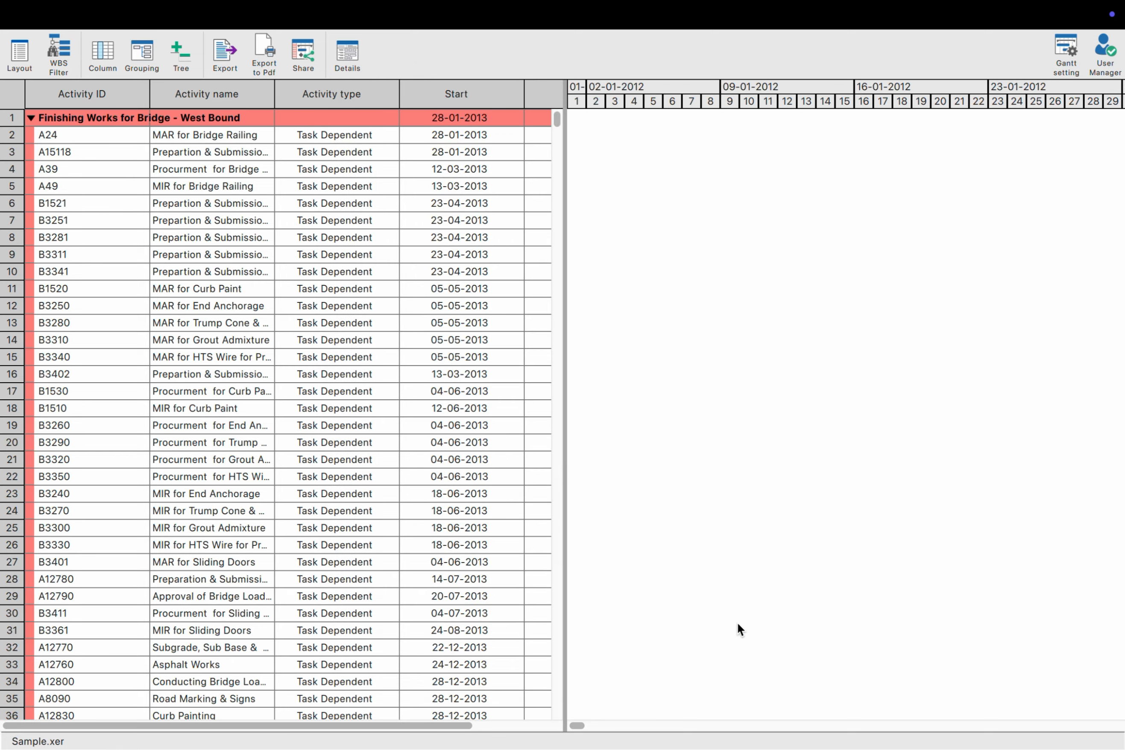
Step: Look through the WBS groups, collapse the Finishing Works for Bridge - West Bound group, and expand it again
scroll(345, 387, down, 9)
scroll(346, 387, up, 9)
click(31, 118)
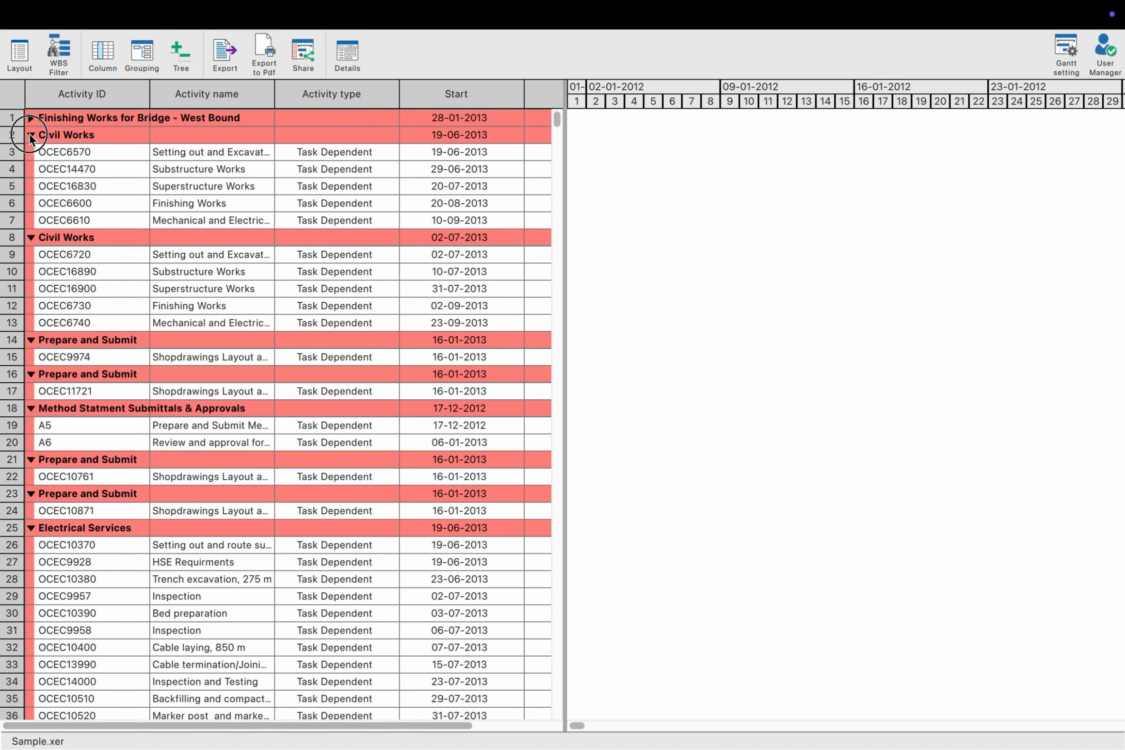
click(29, 135)
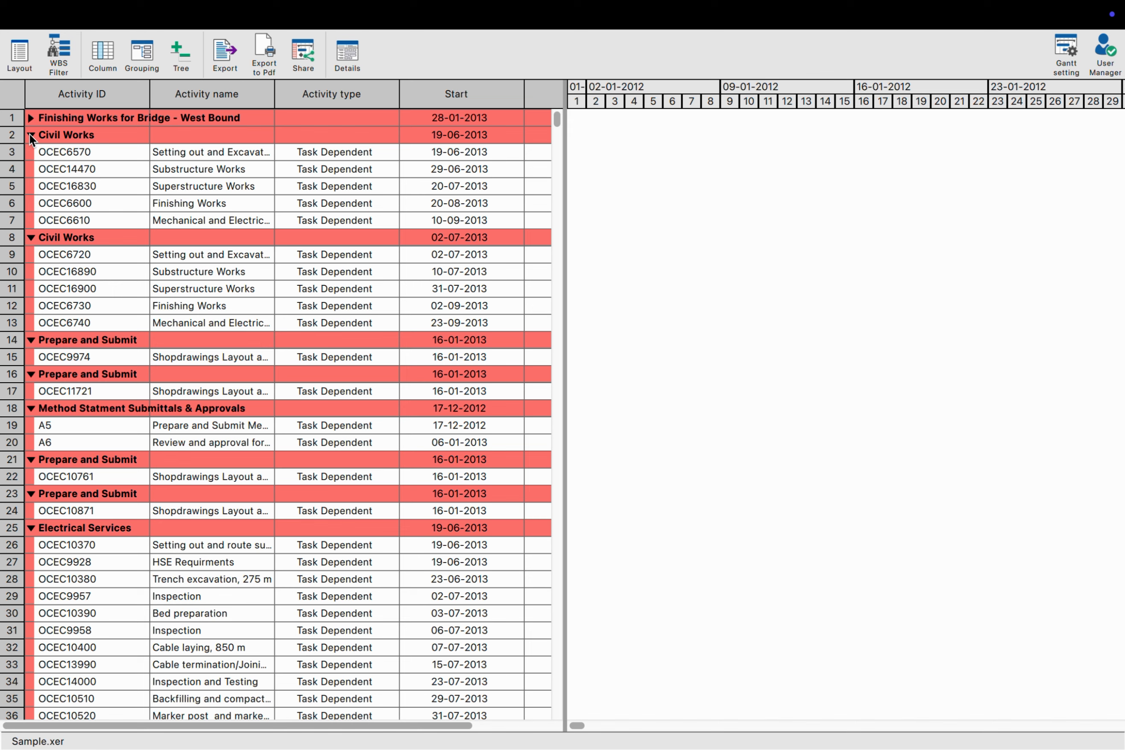
click(30, 117)
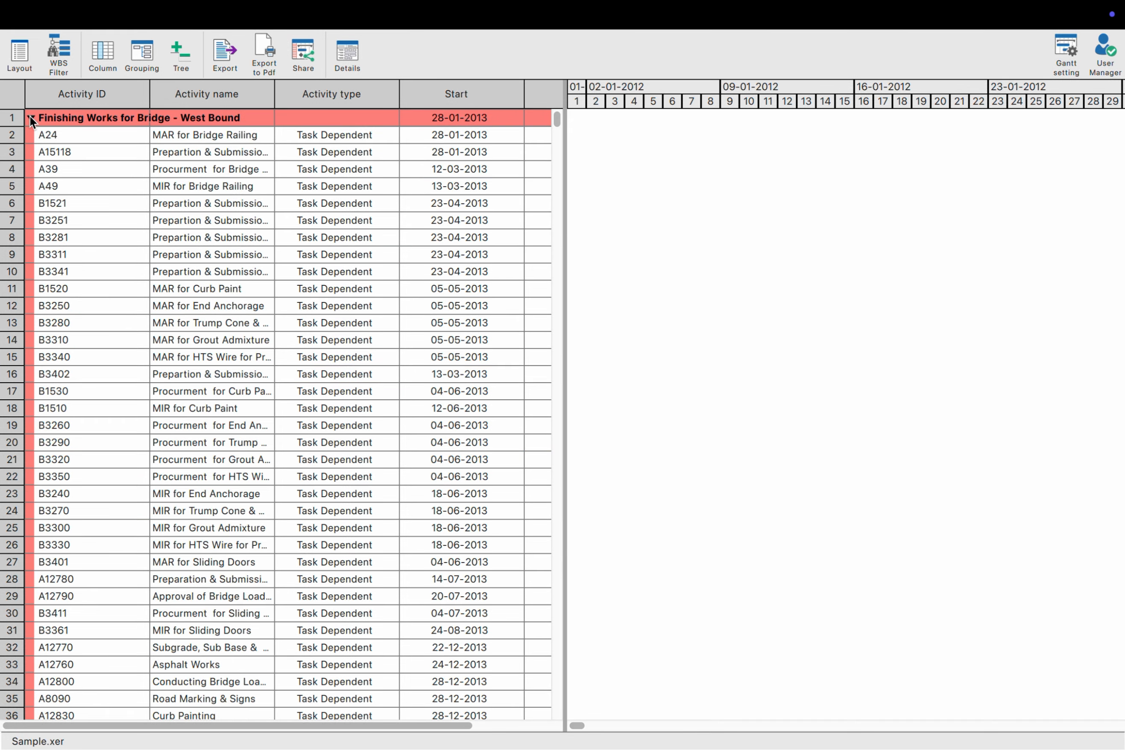
Step: Turn on indentation for the WBS grouping, apply it, and look over the nested hierarchy
click(146, 54)
click(563, 143)
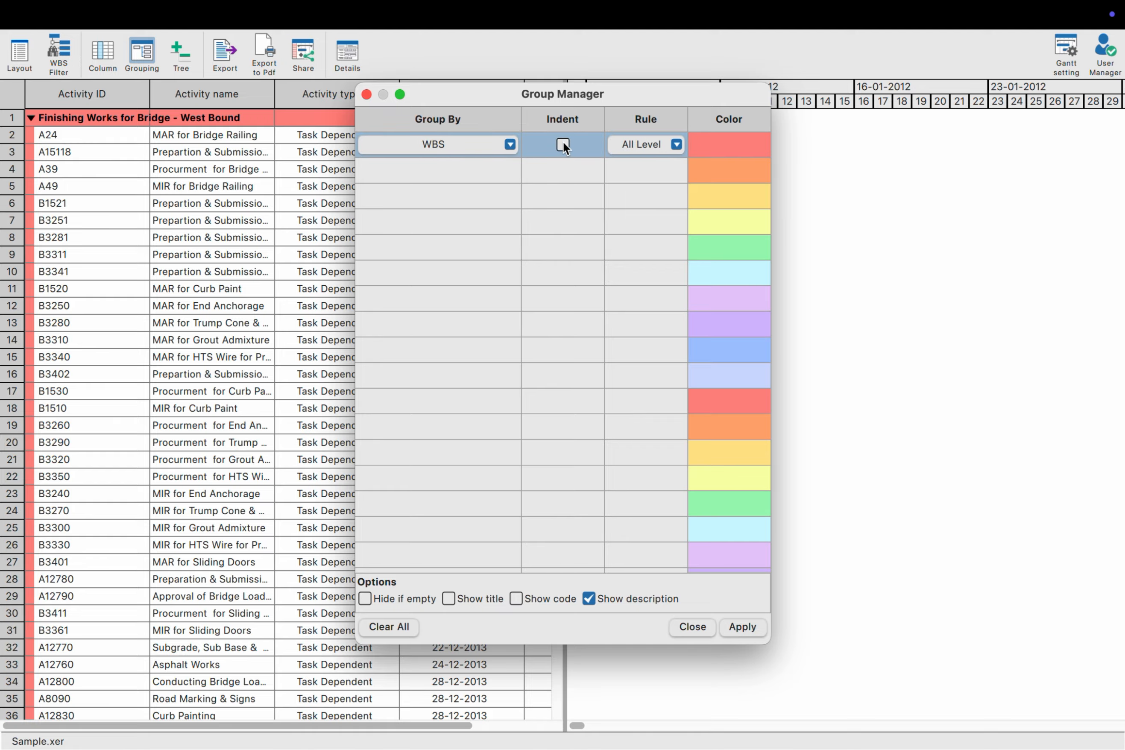
click(741, 626)
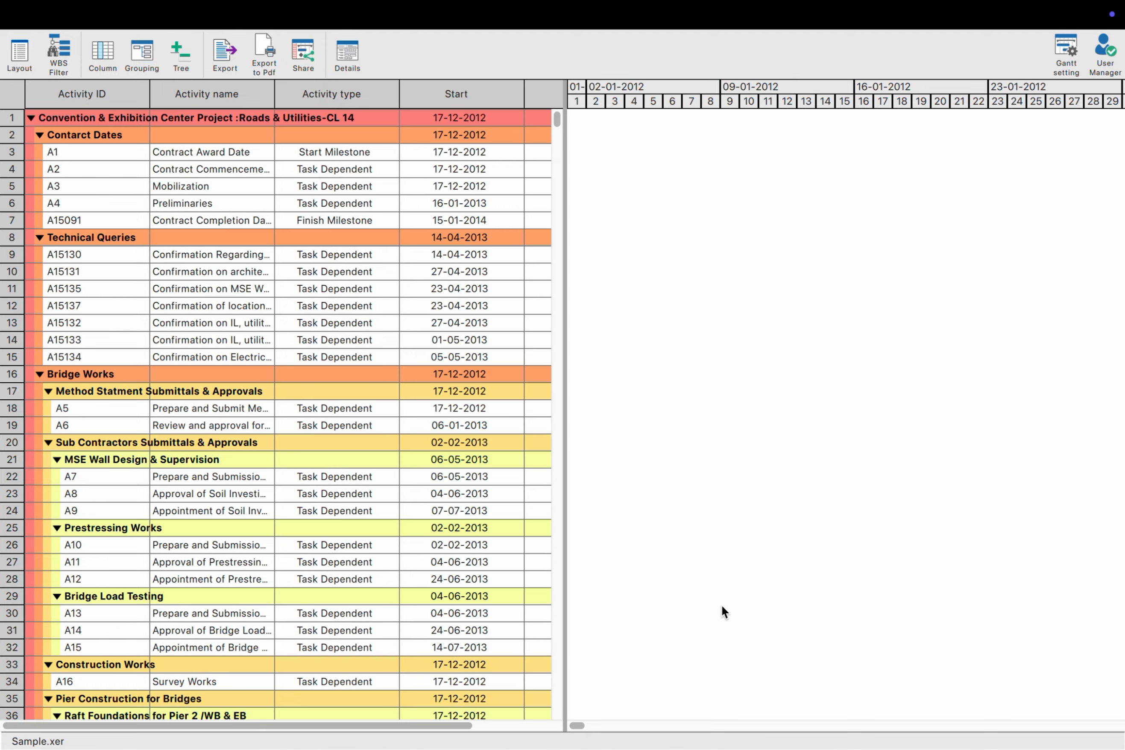
scroll(416, 476, down, 10)
scroll(416, 476, up, 10)
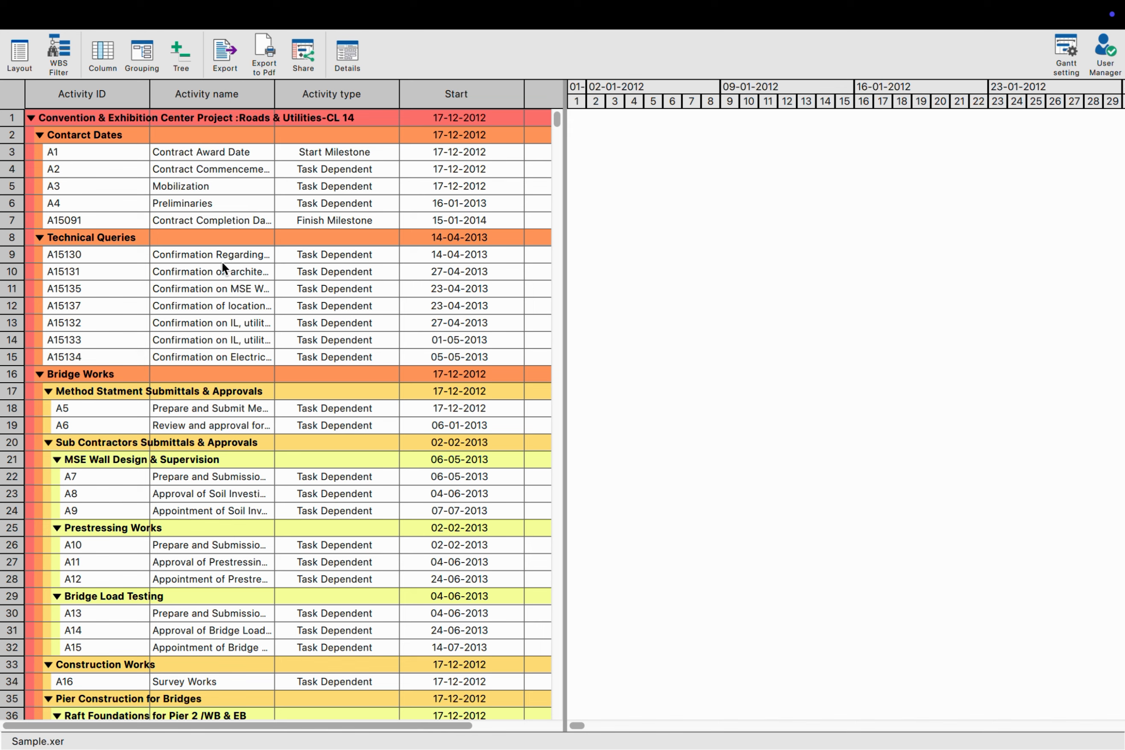
Step: Limit the indented WBS grouping to Level 2 in the Group Manager
click(142, 53)
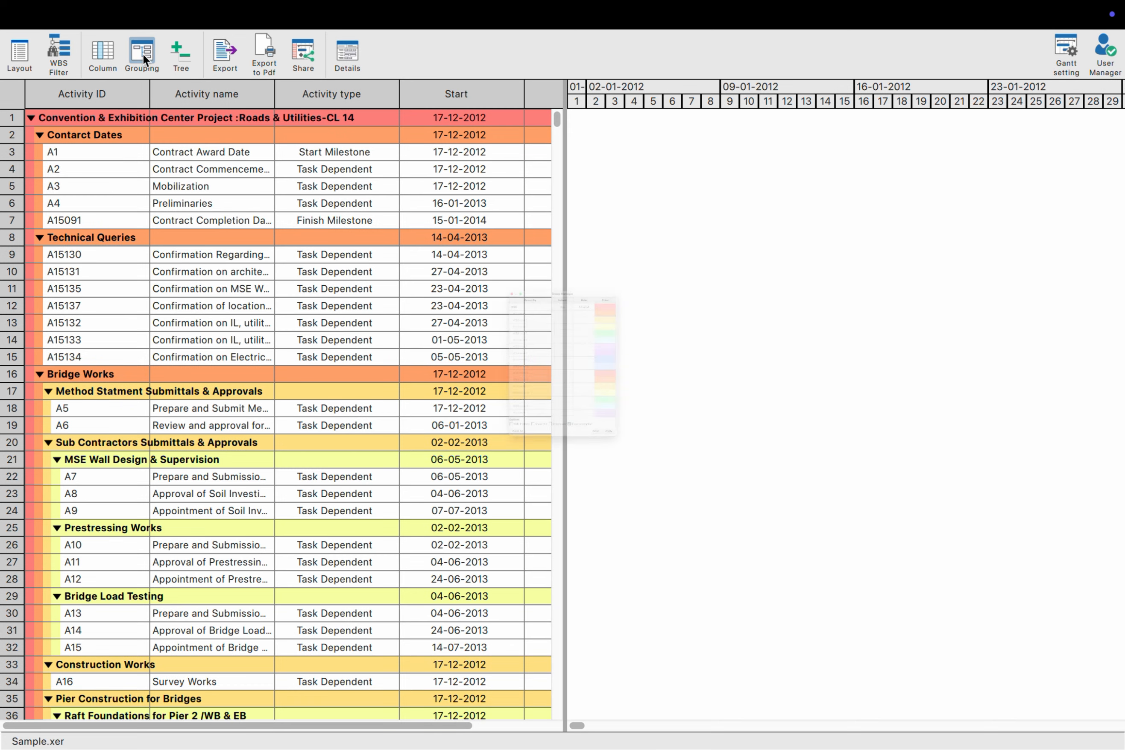
click(657, 151)
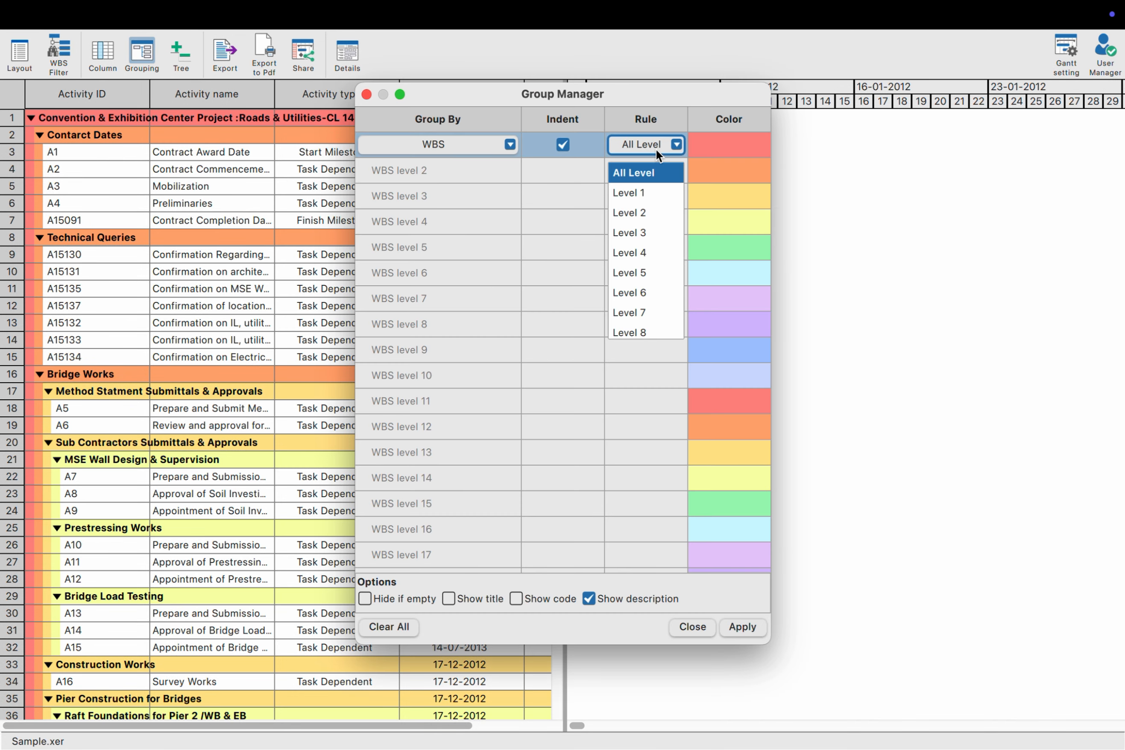
click(652, 213)
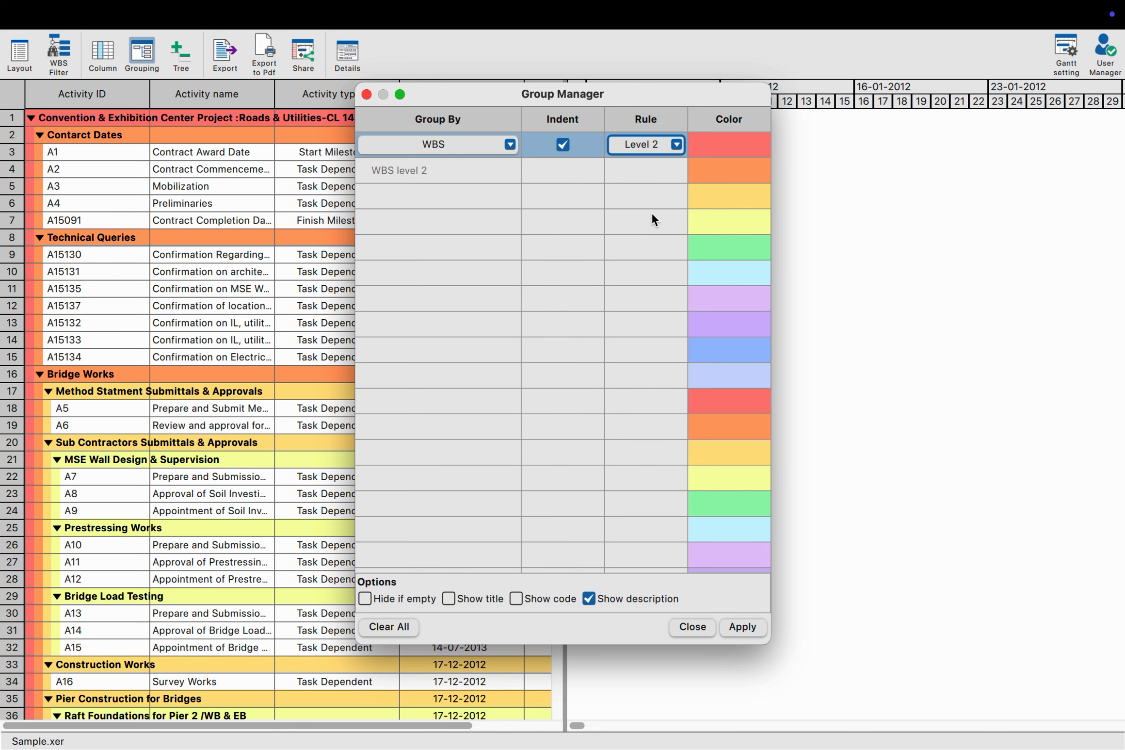
Step: Add Activity type and Activity status as further grouping levels below WBS level 2 and apply the grouping
click(458, 201)
text(activ)
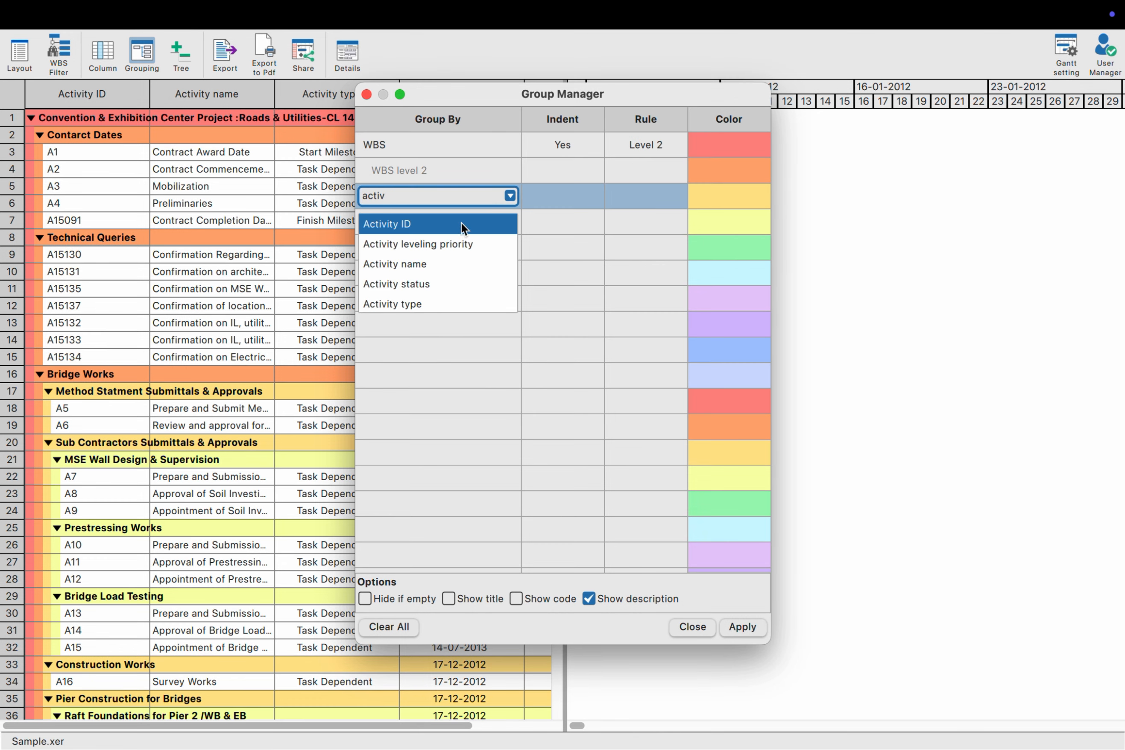
click(445, 301)
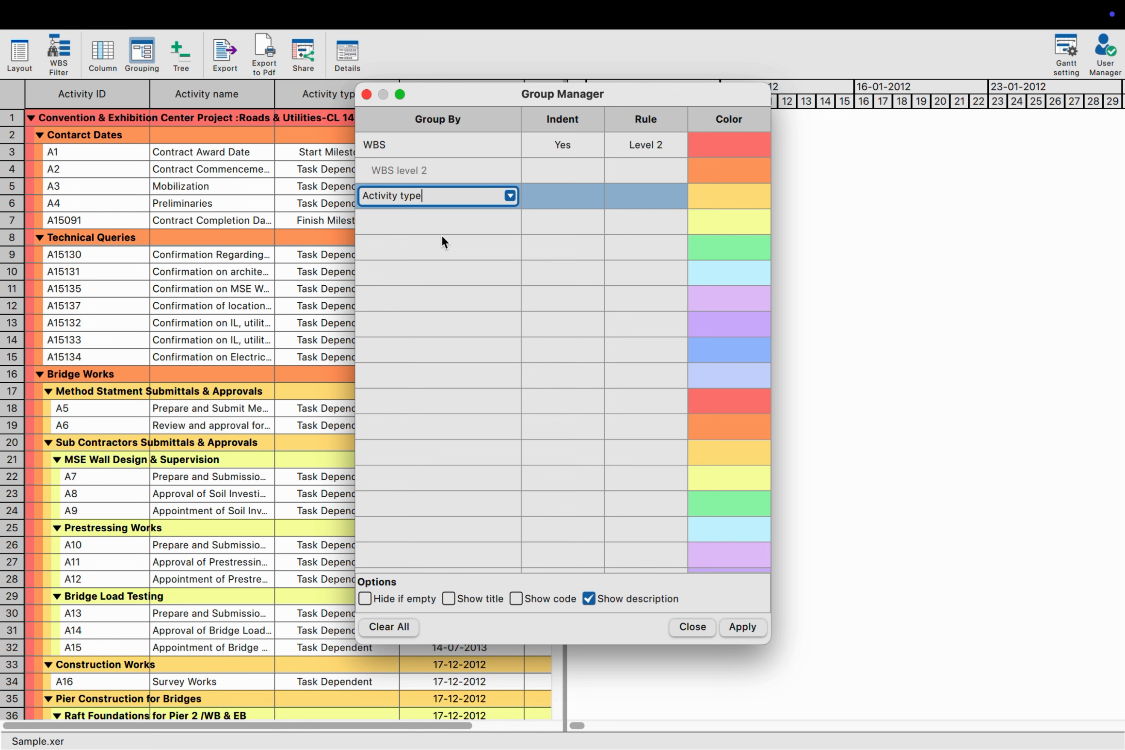
click(442, 221)
text(acti)
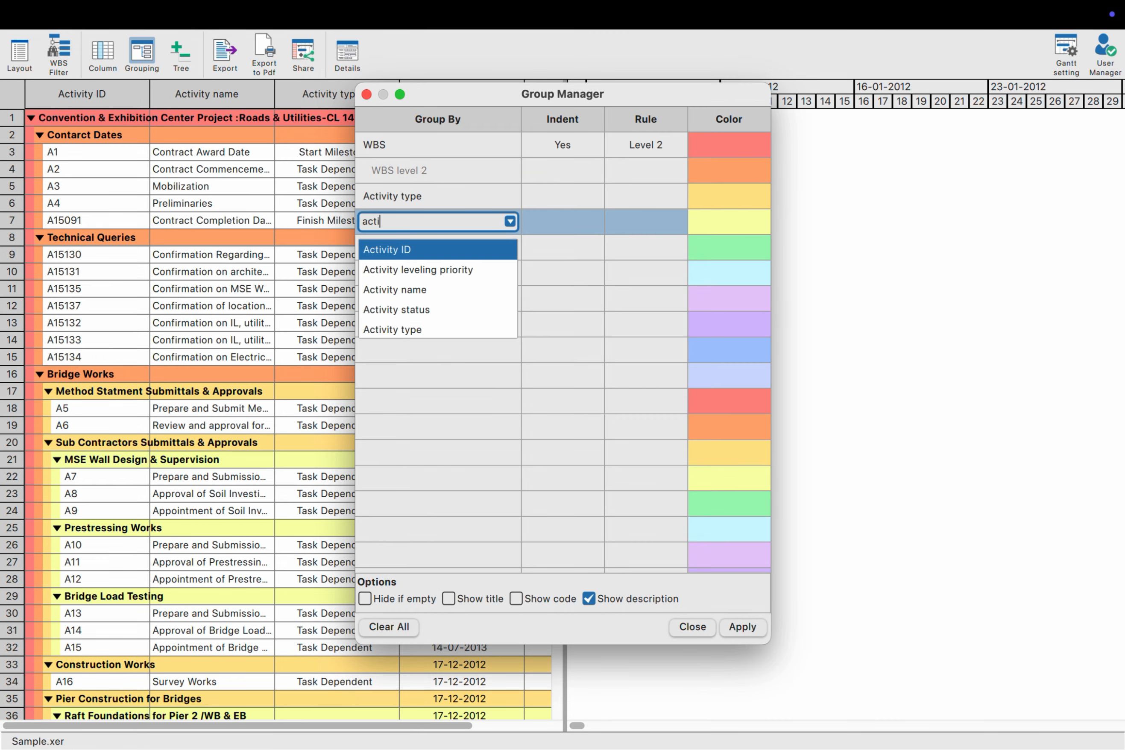
click(414, 312)
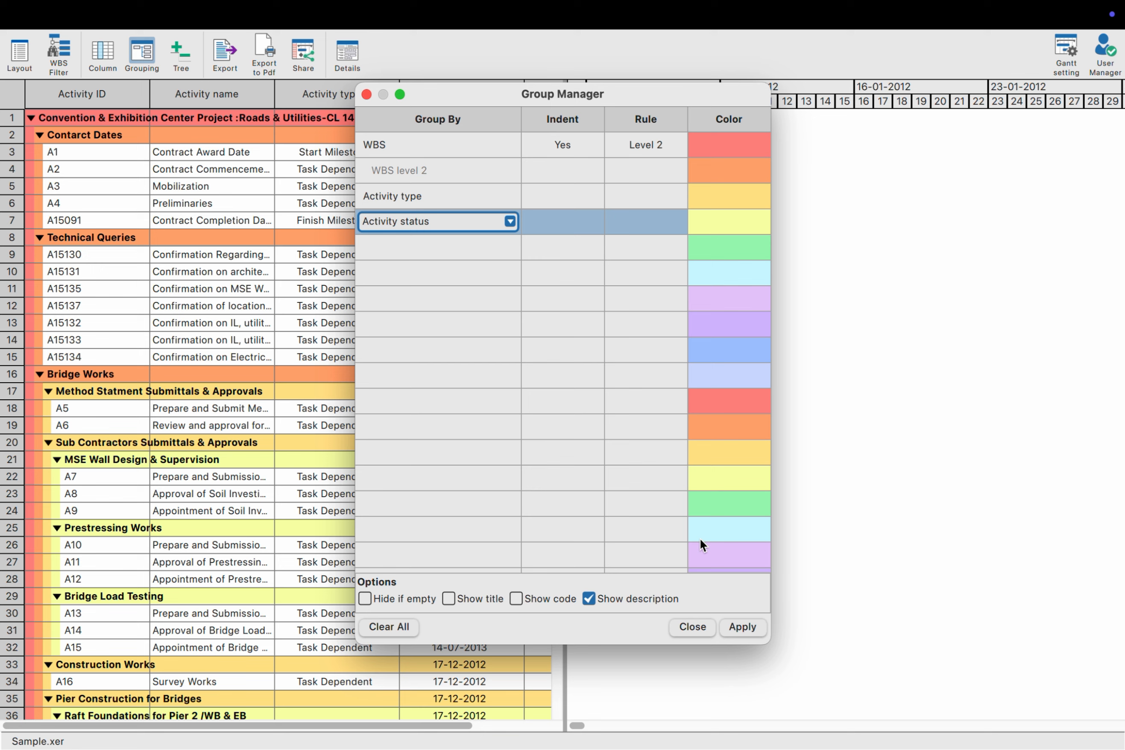
click(752, 626)
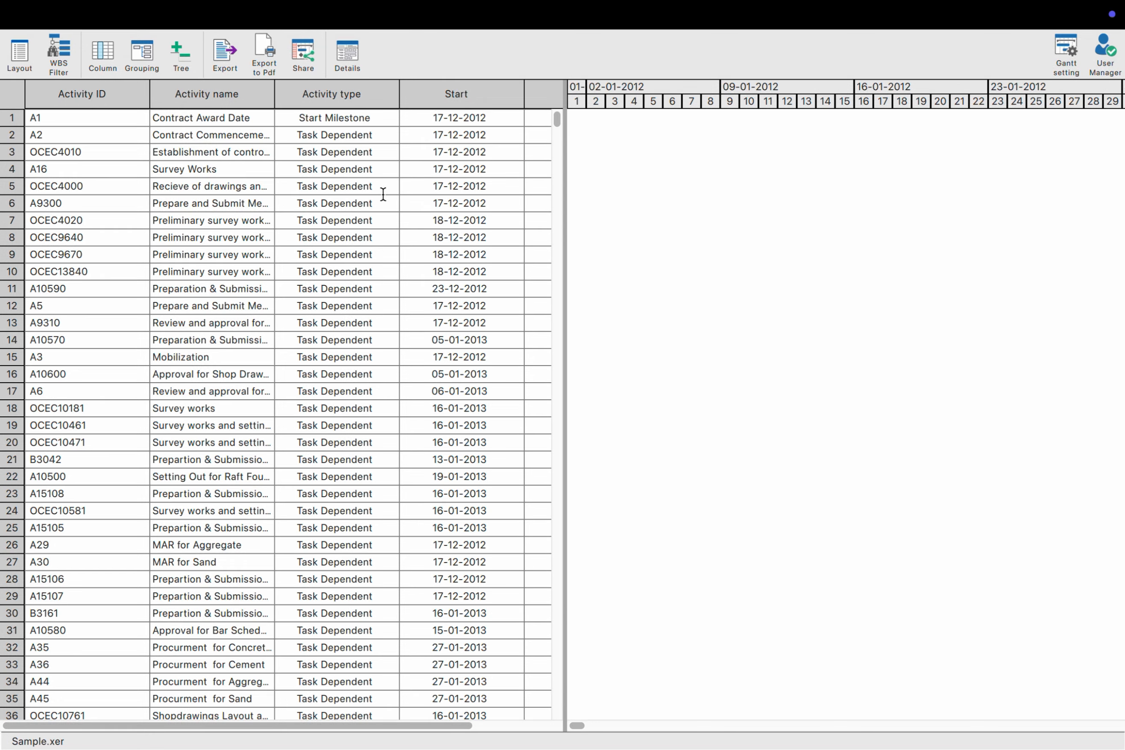
Step: Compare the export options for All and Current view, and leave the export without saving
click(226, 67)
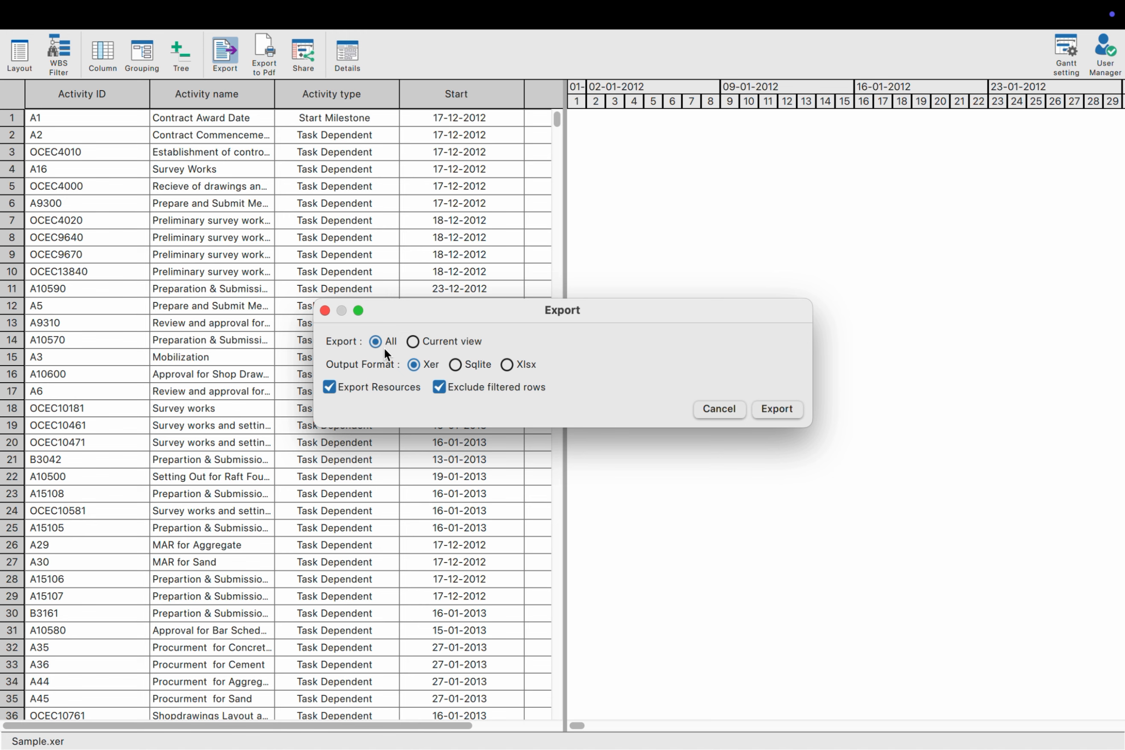
click(429, 342)
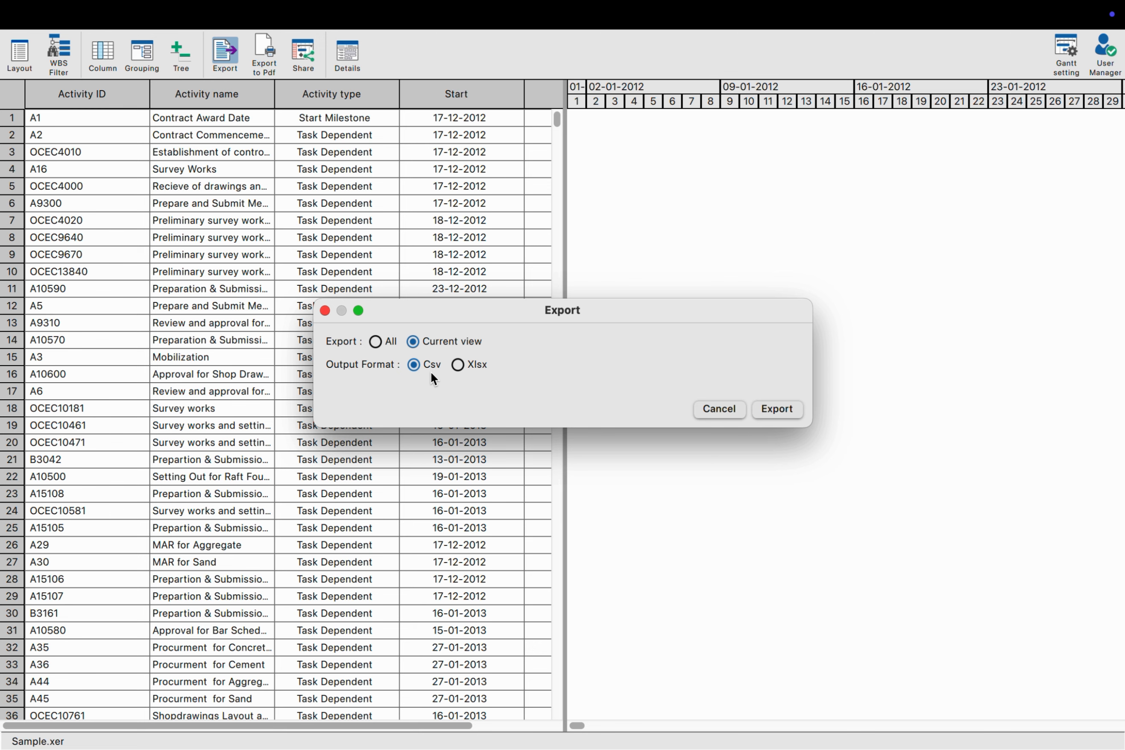
click(377, 342)
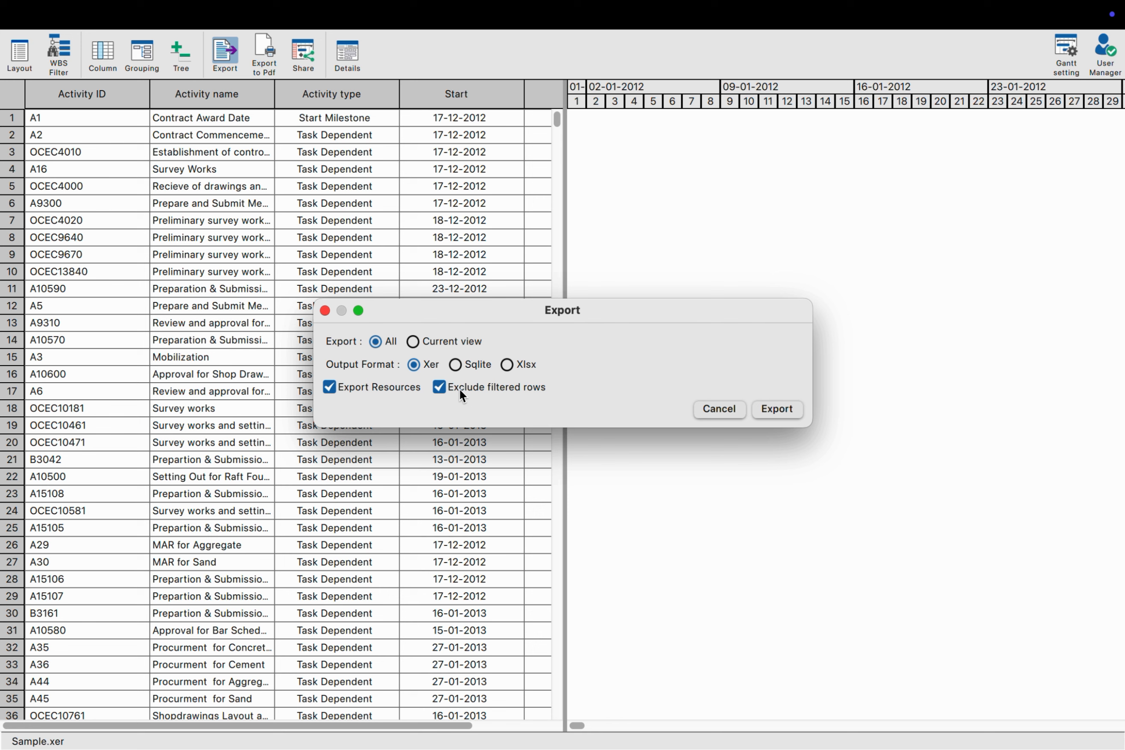
key(Escape)
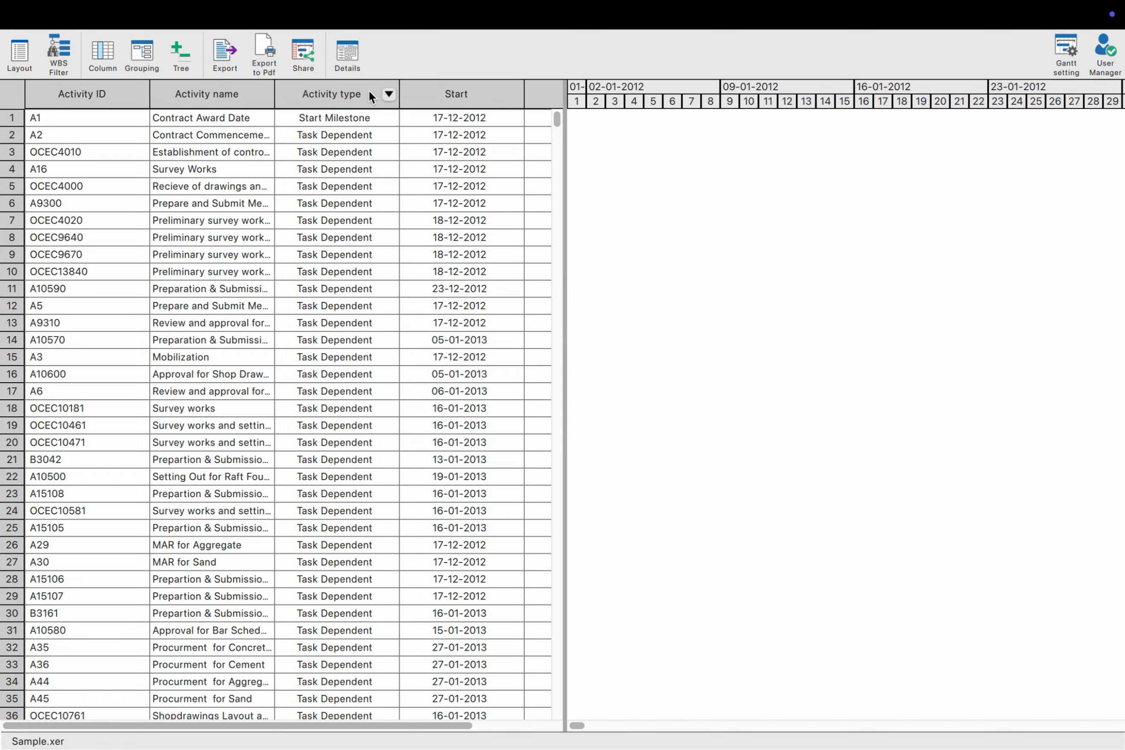
Step: Filter Activity type to Finish Milestone only by excluding Start Milestone and Task Dependent
click(374, 94)
click(425, 207)
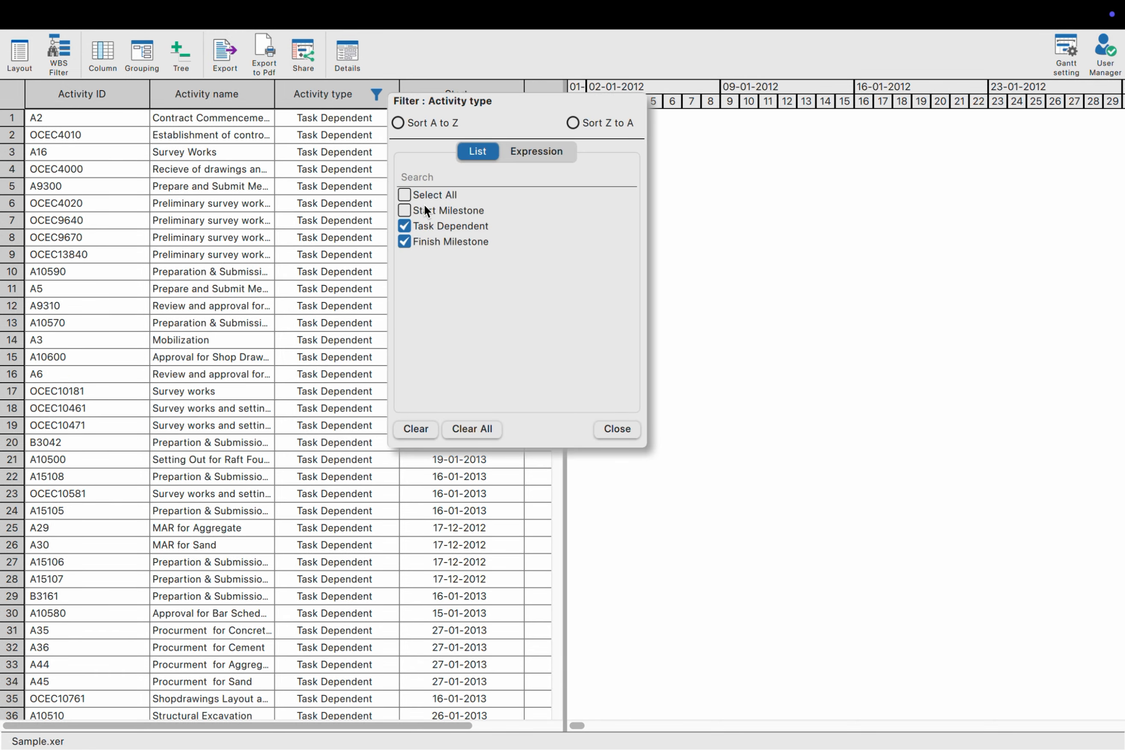
click(415, 225)
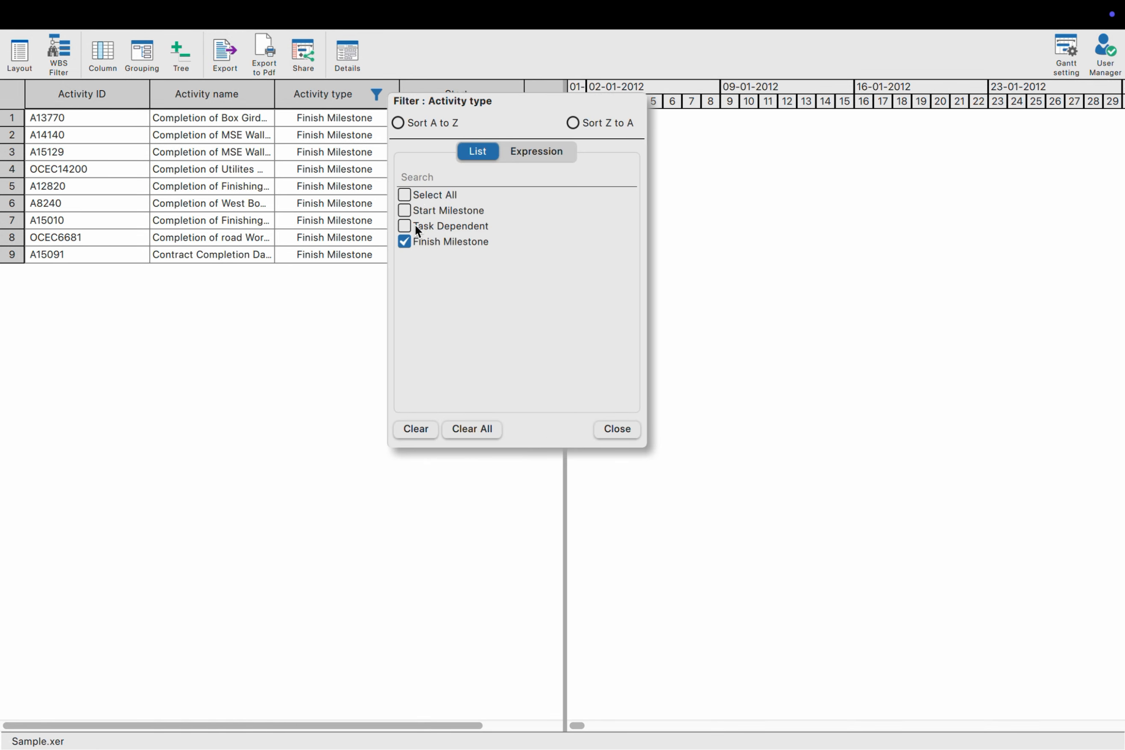
click(616, 430)
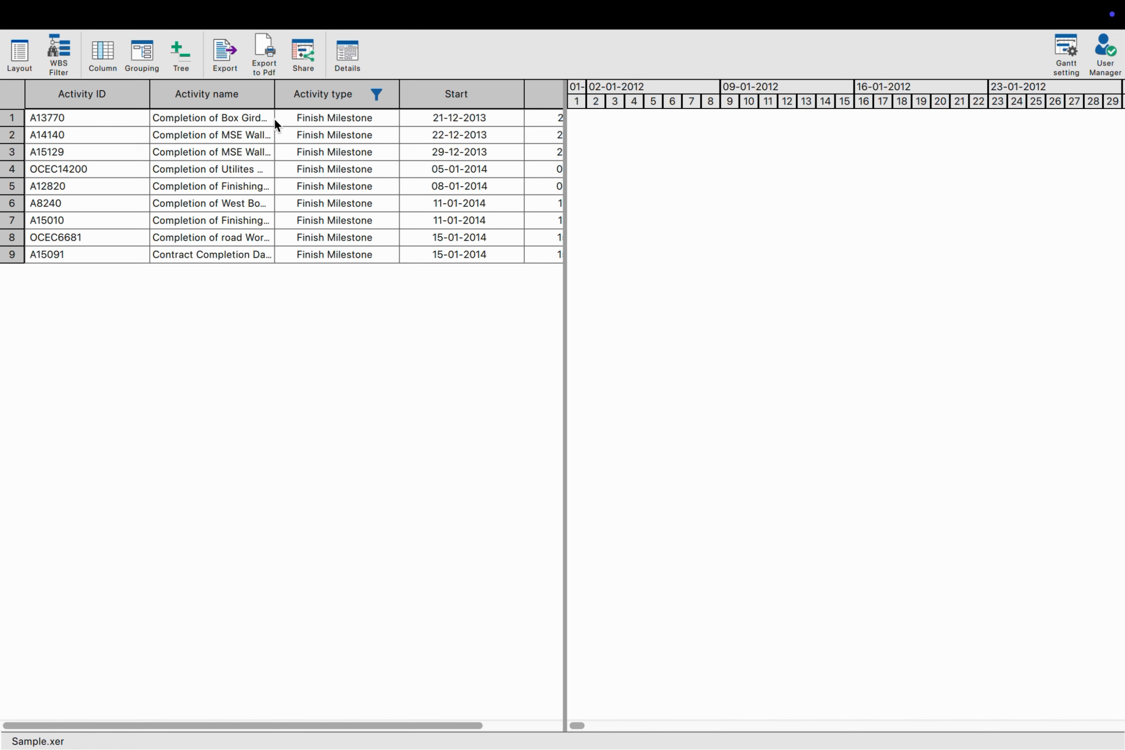
Step: Export all data as Xlsx with resources and filtered rows excluded, saving it to the Desktop as export
click(224, 54)
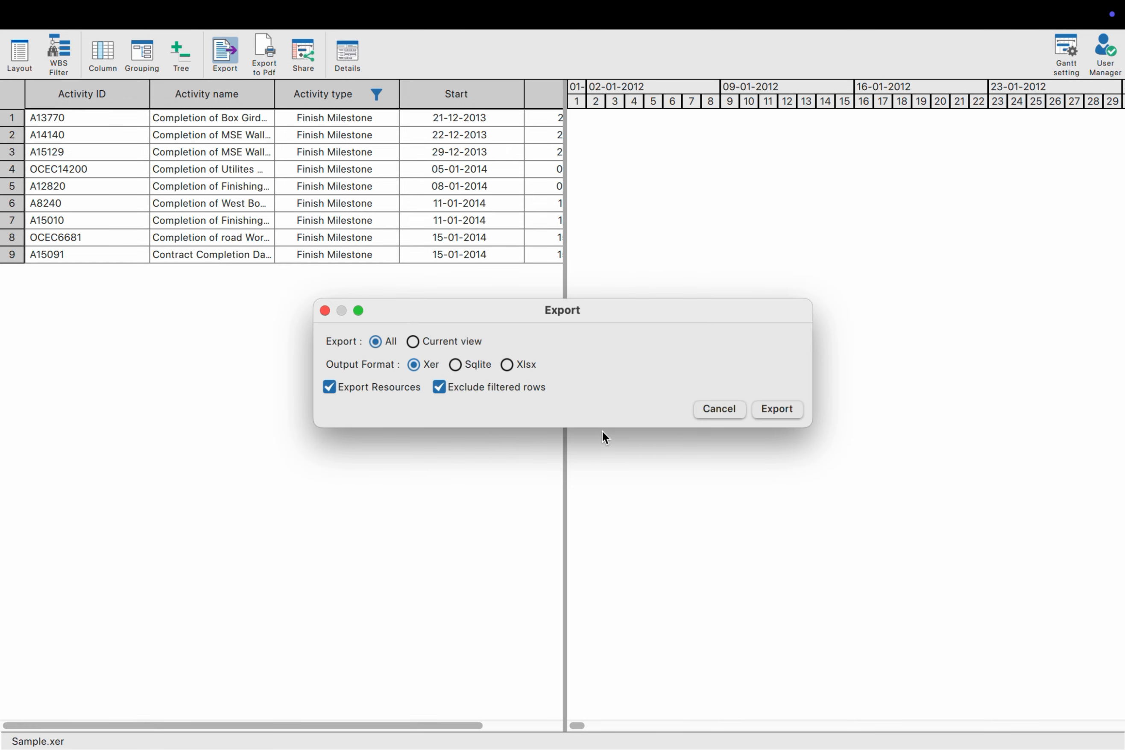
click(507, 364)
click(777, 409)
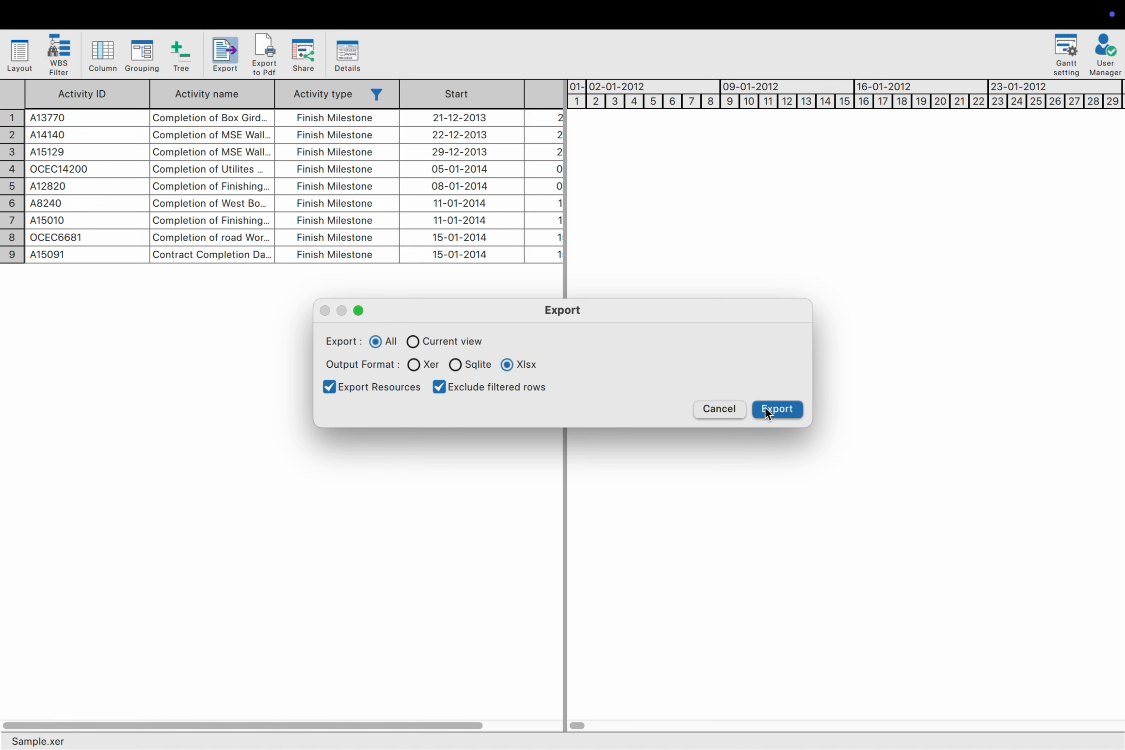
click(611, 464)
click(611, 458)
text(export)
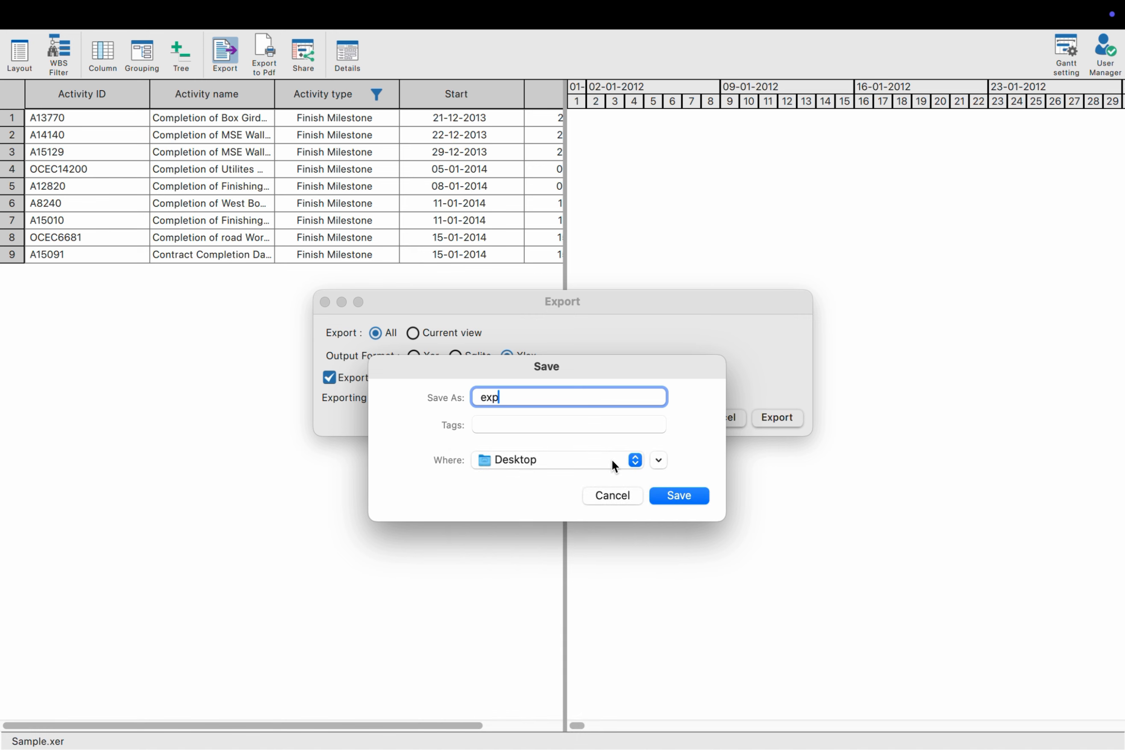
click(679, 495)
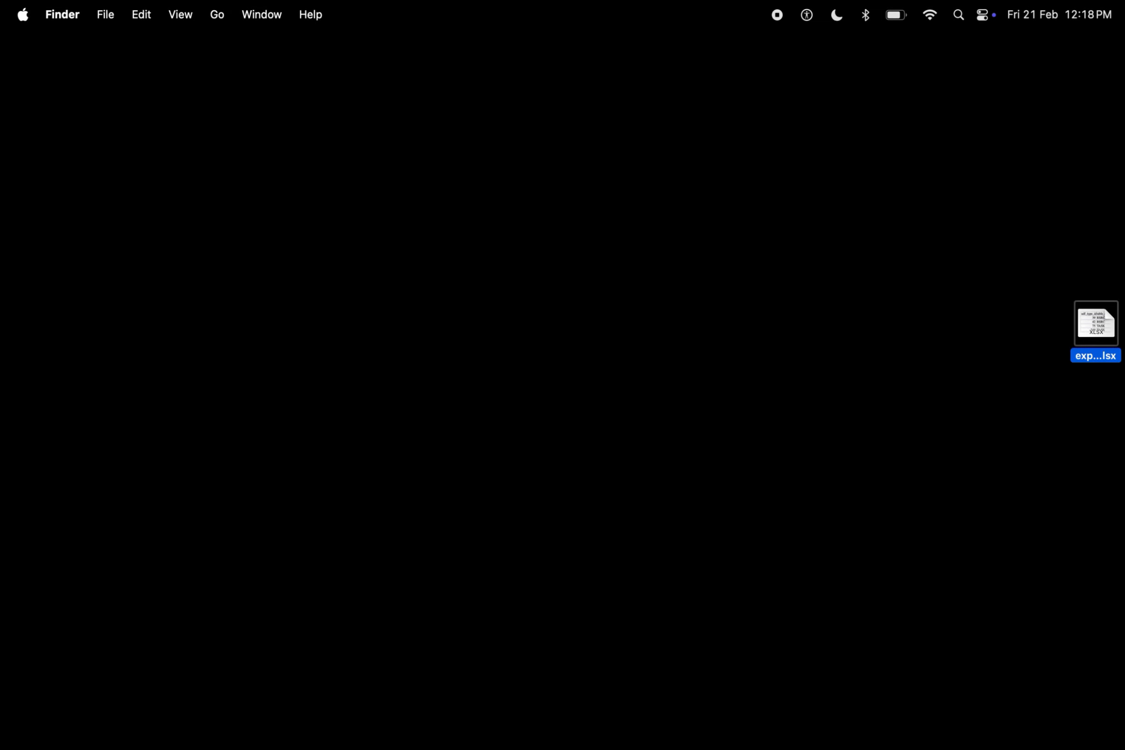
Step: Preview export.xlsx on the Desktop and examine the columns of its TASK sheet
key(space)
scroll(533, 354, right, 10)
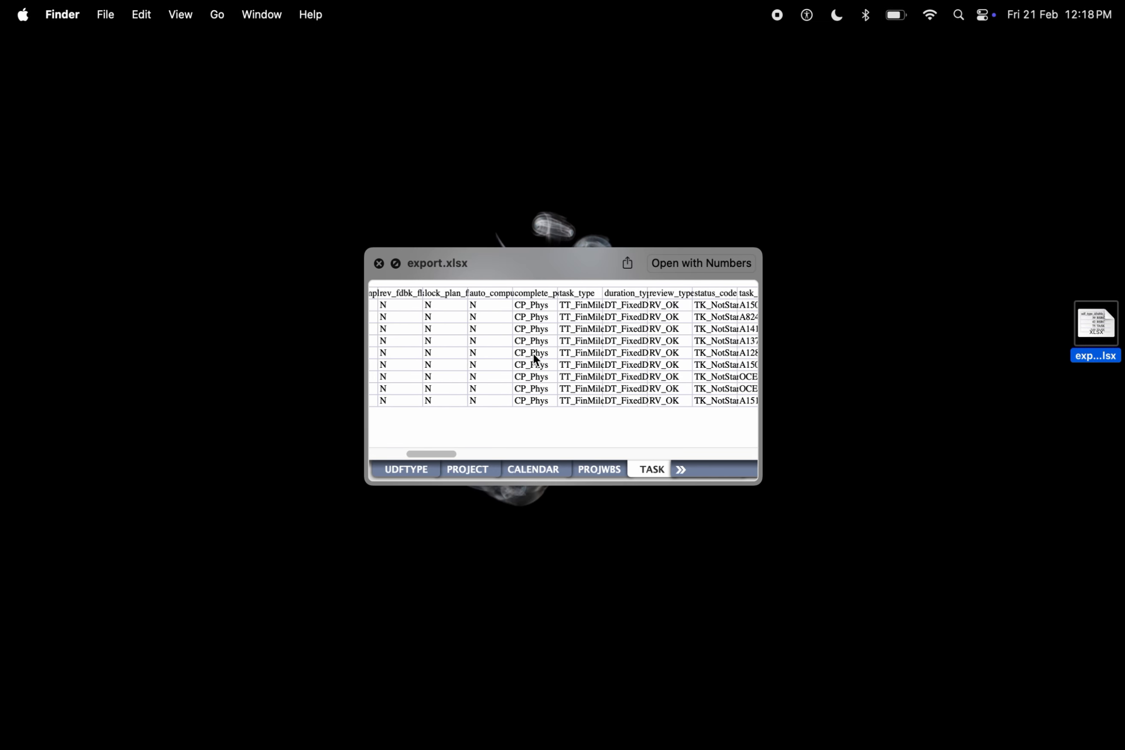
scroll(534, 355, right, 10)
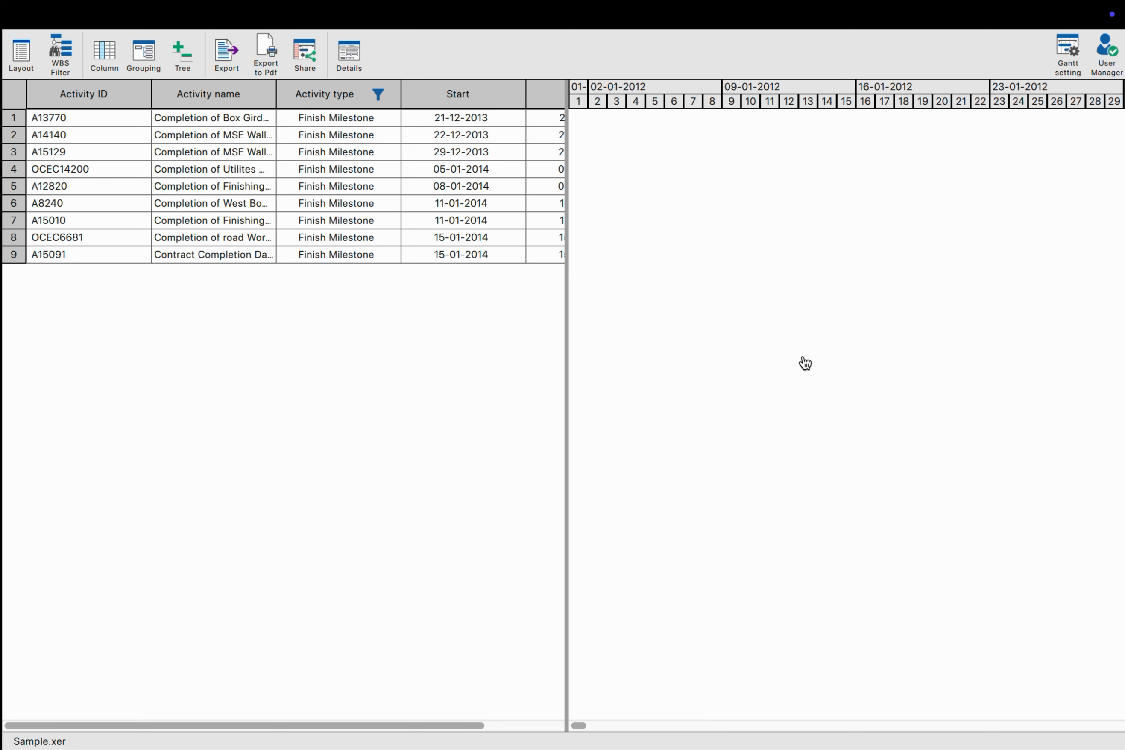
Step: Clear the Activity type filter from the activity table
click(378, 94)
click(420, 425)
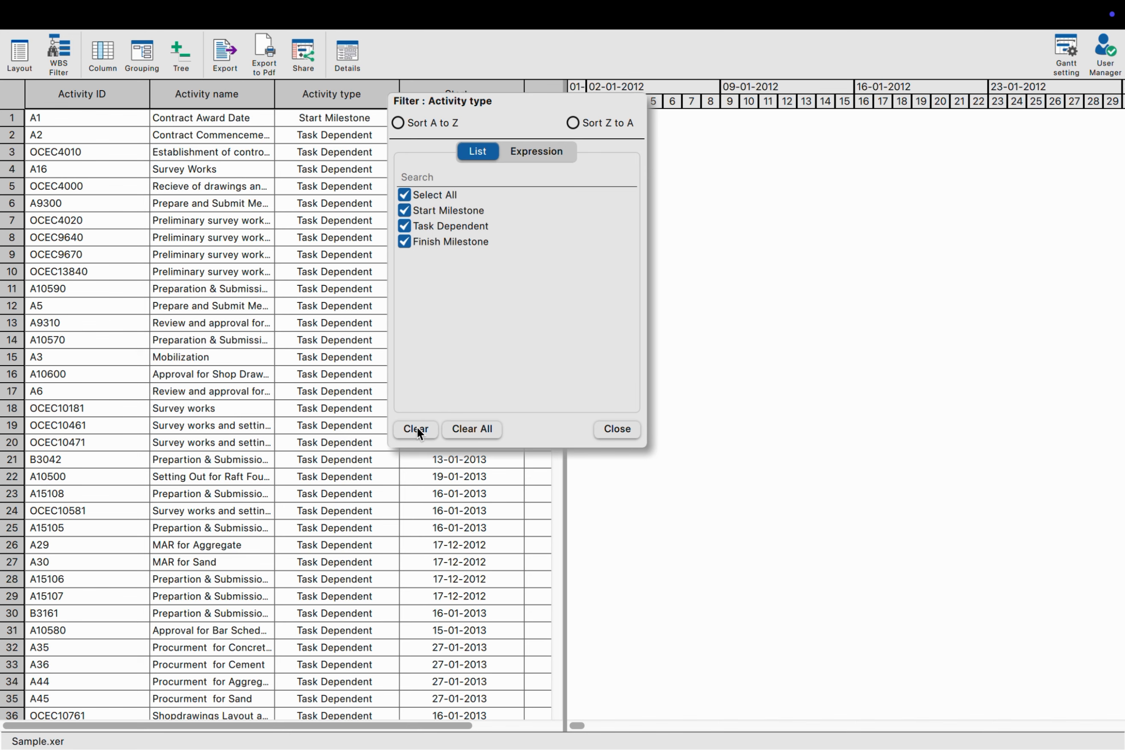
Step: Export the current view as Xlsx, saving it to the Desktop as export2.xlsx
click(226, 51)
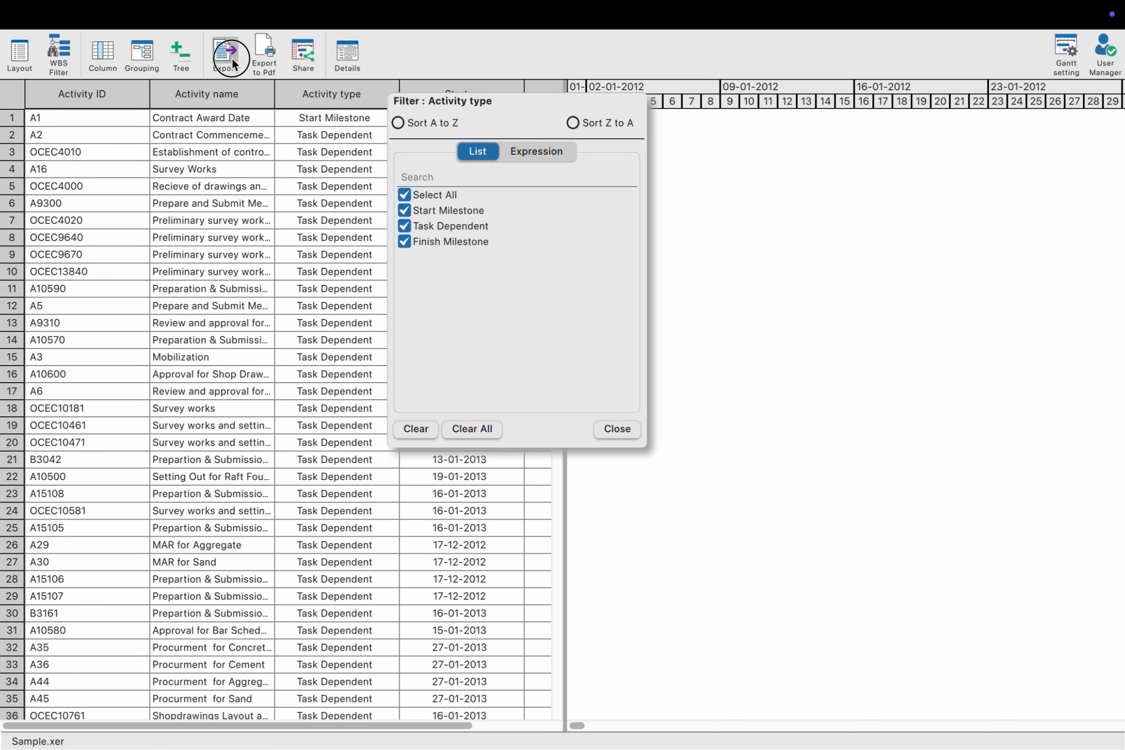
click(232, 59)
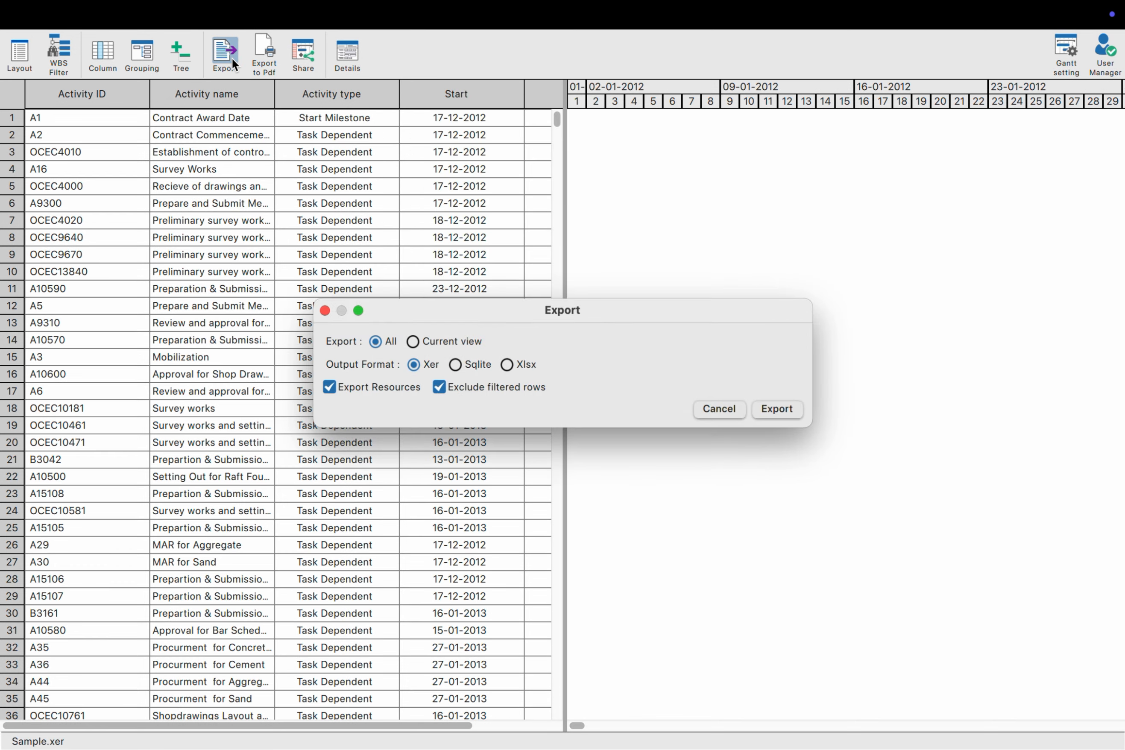
click(413, 342)
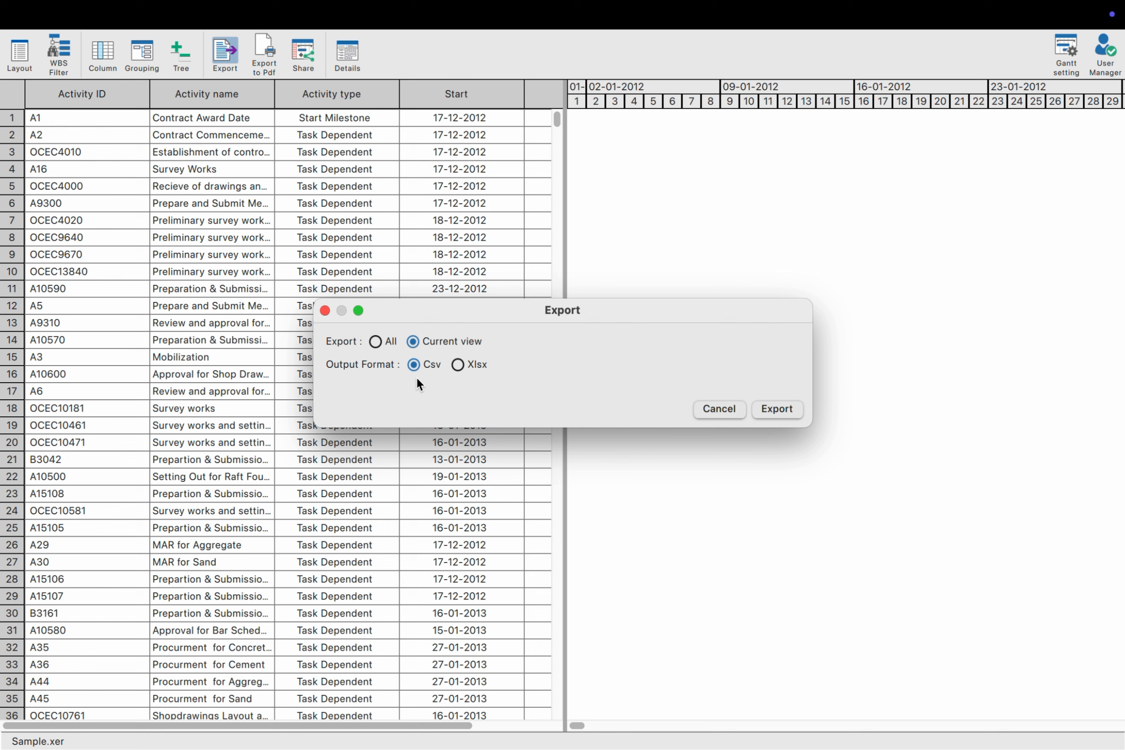
click(458, 365)
click(777, 409)
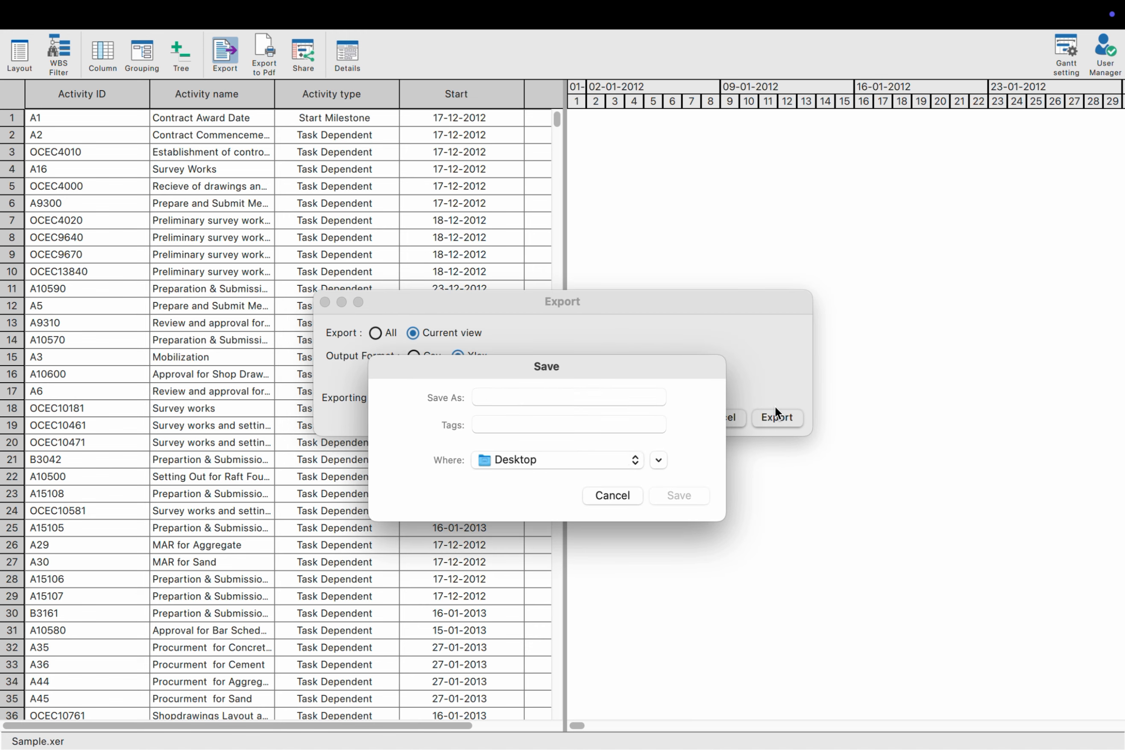
text(export2.xlsx)
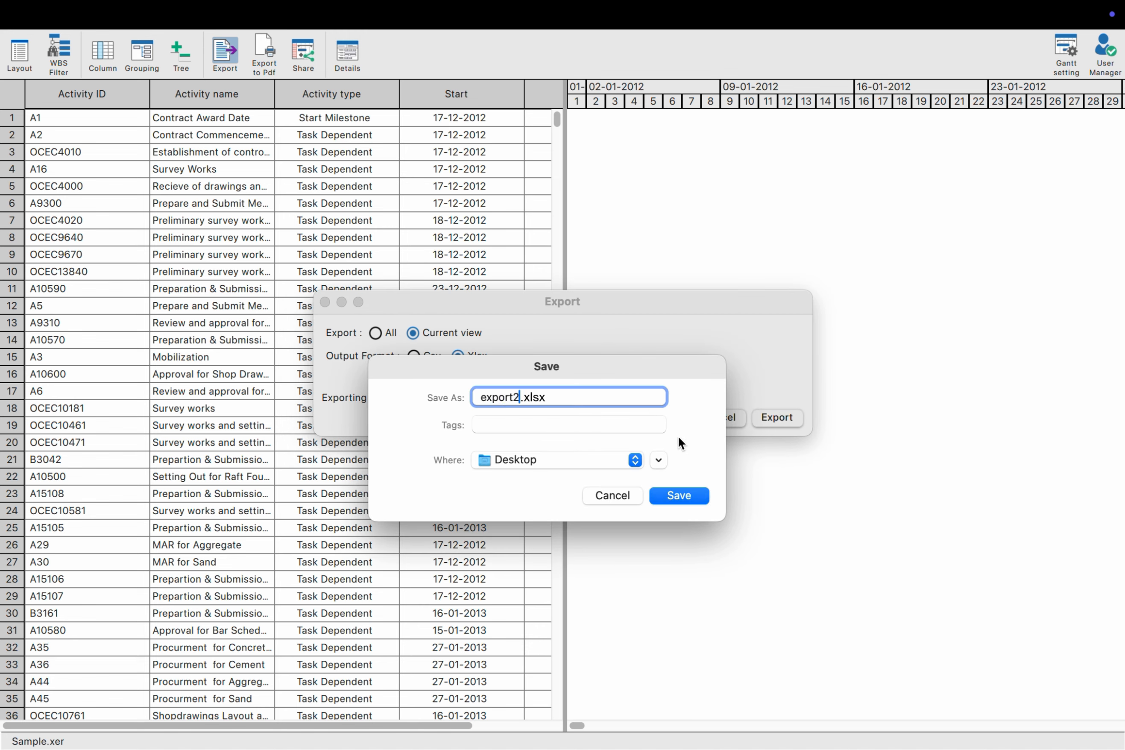
click(680, 494)
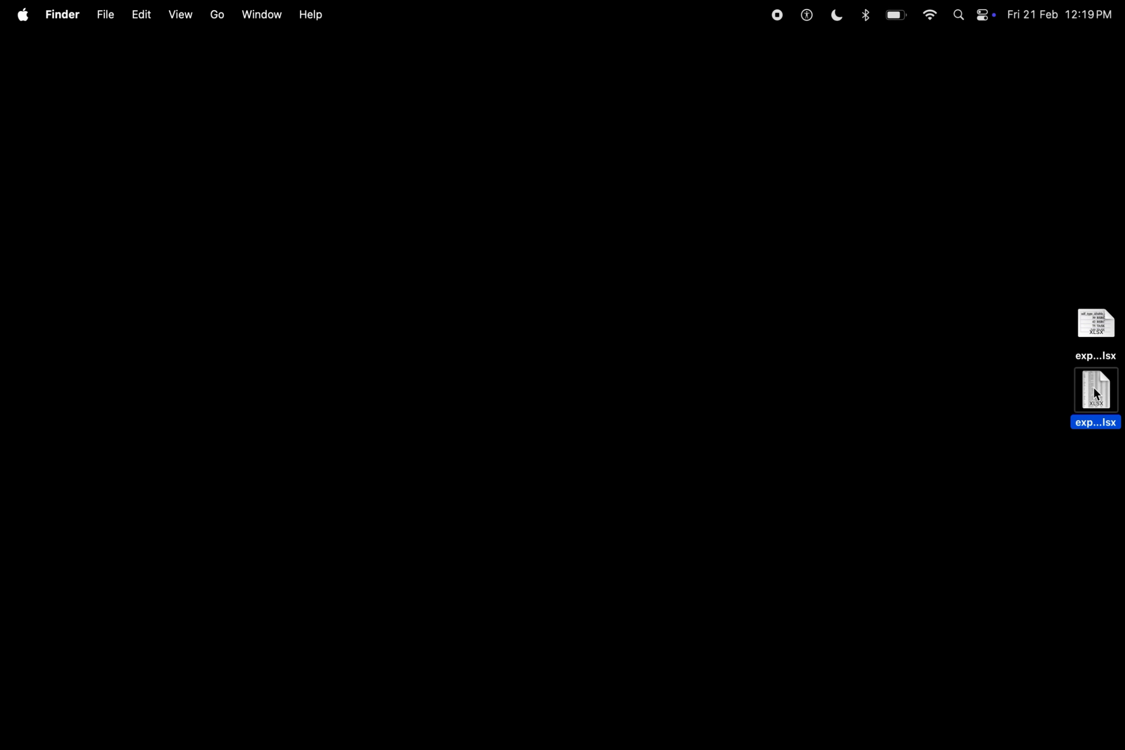
Step: Preview export2.xlsx on the Desktop and examine its exported activity columns and rows
key(space)
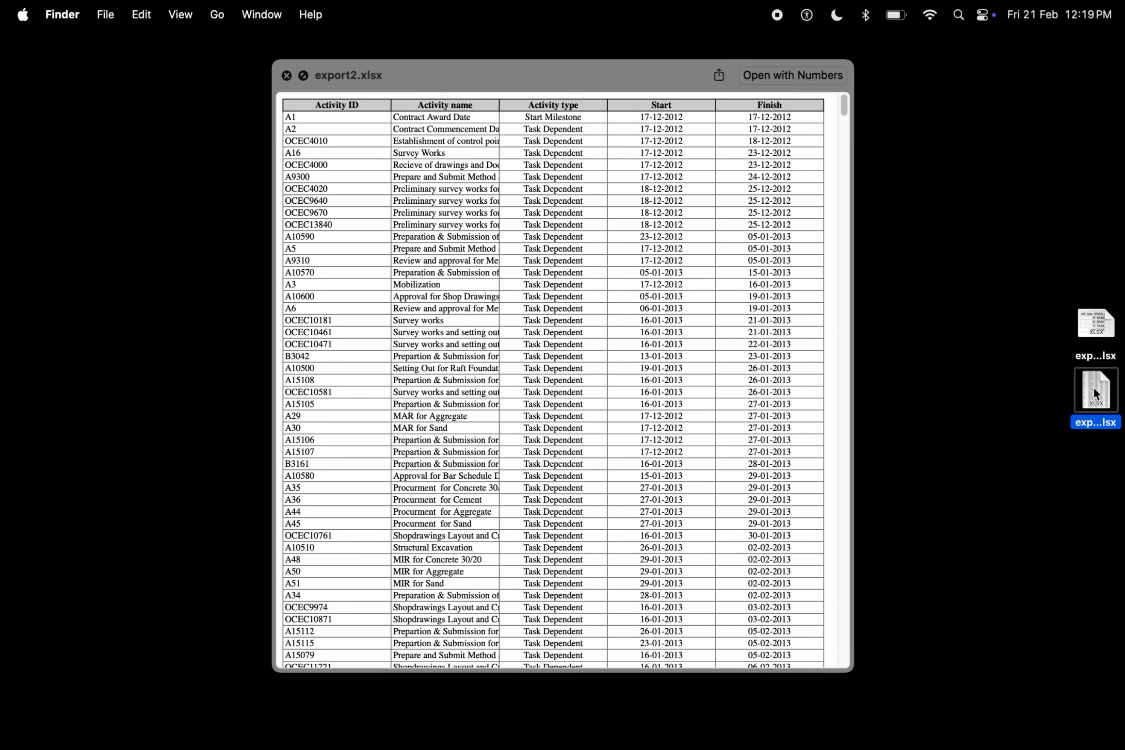
scroll(552, 364, down, 10)
scroll(552, 365, up, 15)
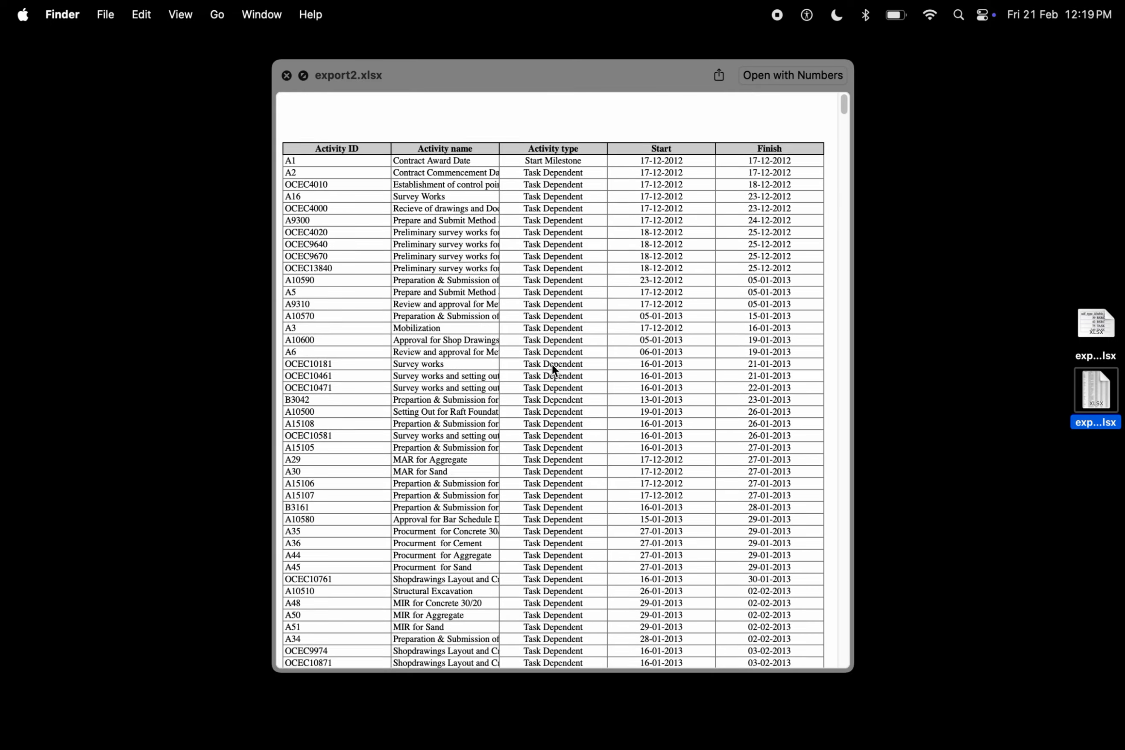
scroll(552, 364, down, 3)
scroll(552, 365, up, 3)
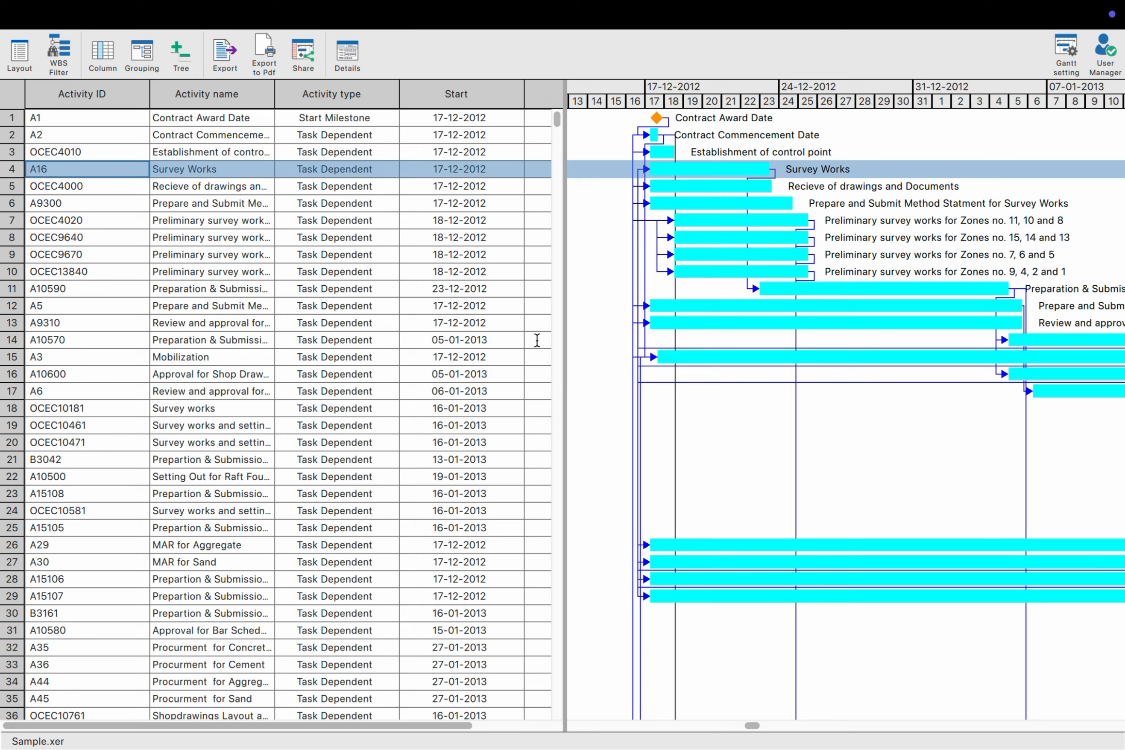
Step: Open the PDF export preview of the schedule and set its scale to 50%
click(264, 53)
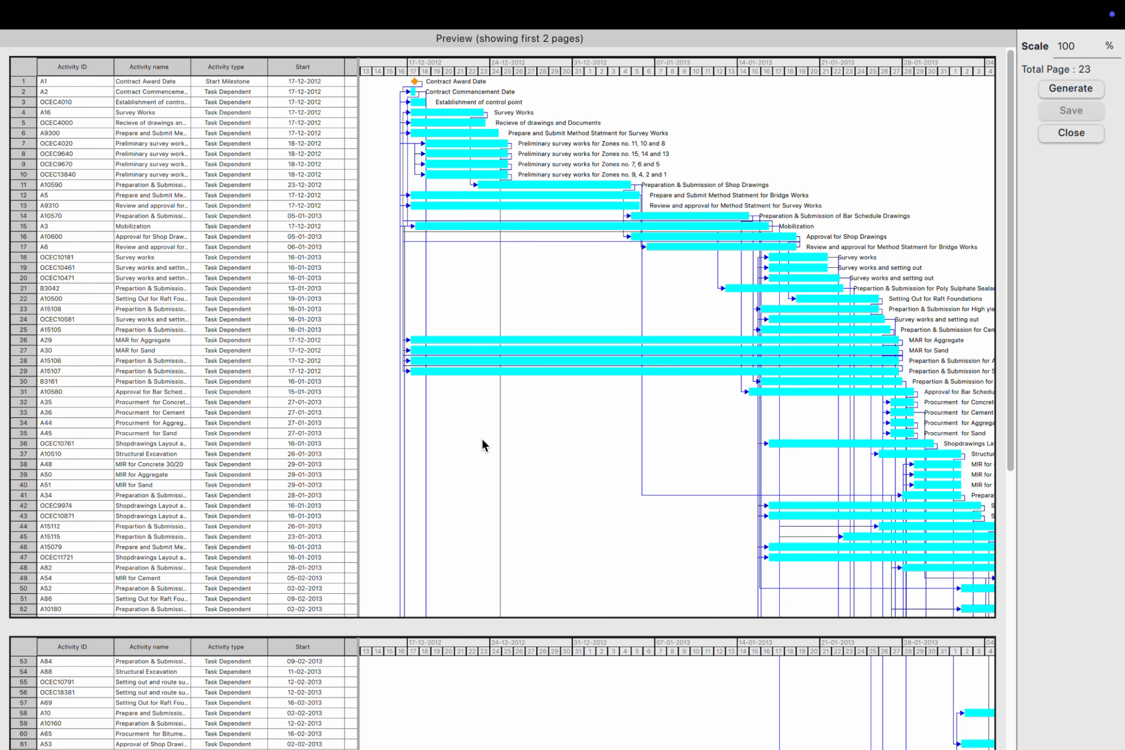
double_click(1069, 47)
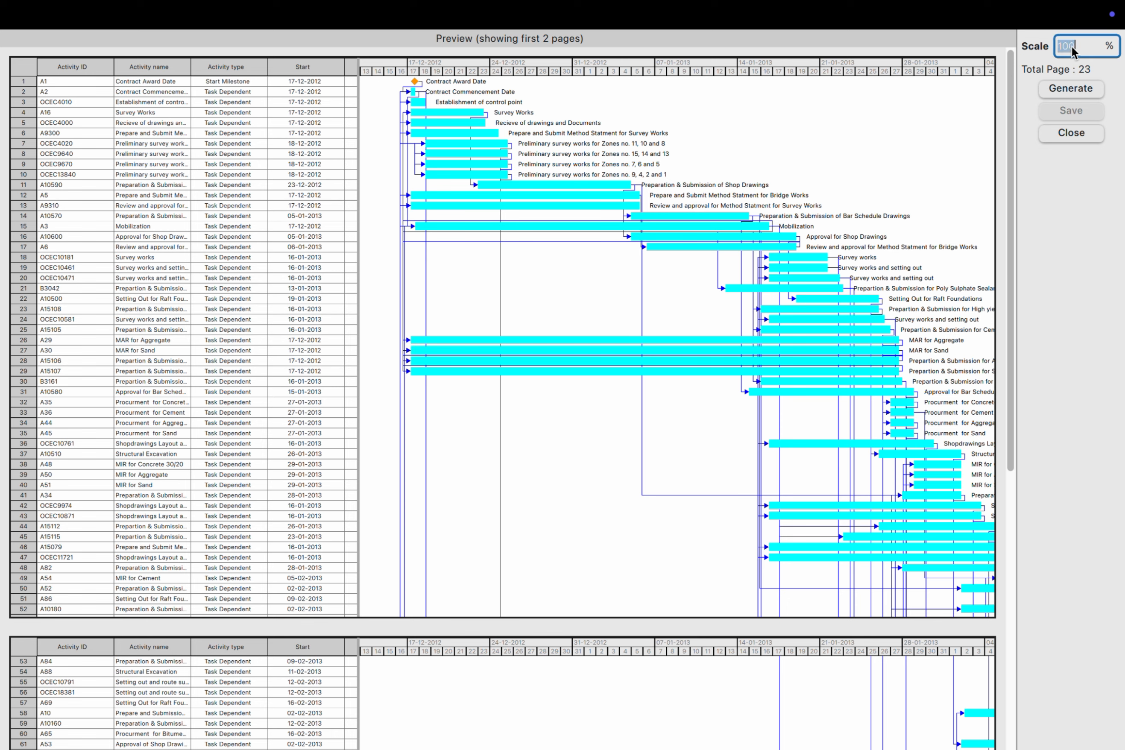
text(50)
key(Return)
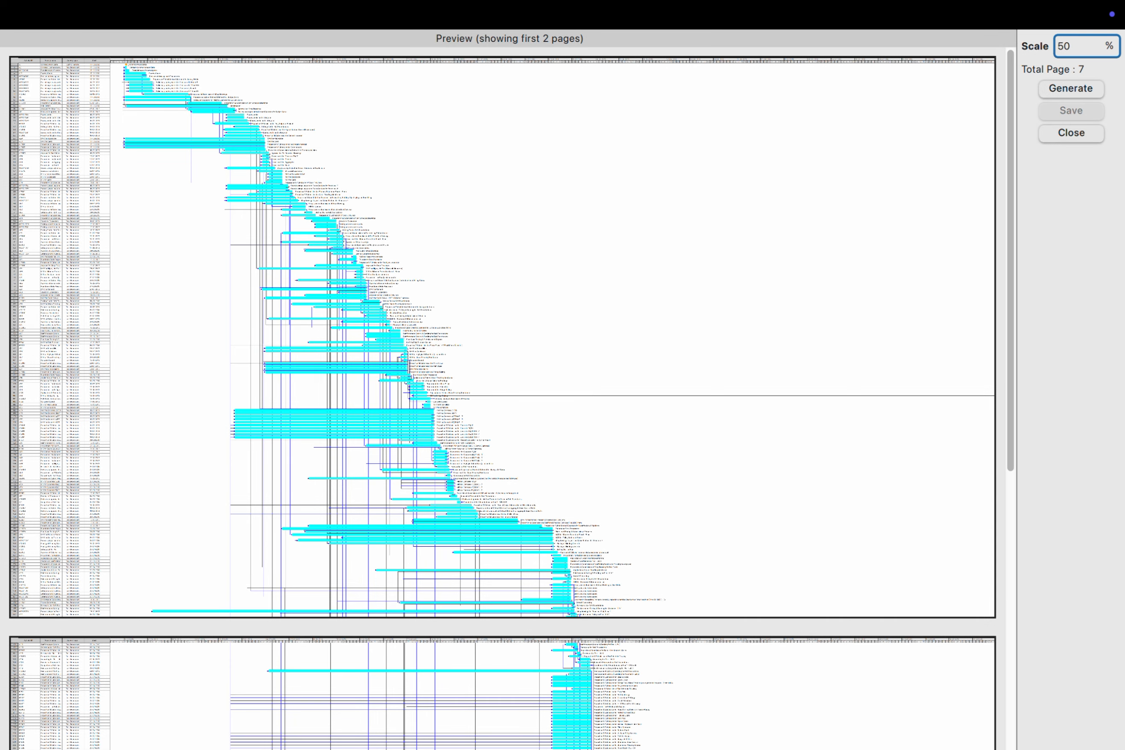
Step: Set the PDF preview scale to 110%
key(BackSpace)
key(BackSpace)
text(110)
key(Return)
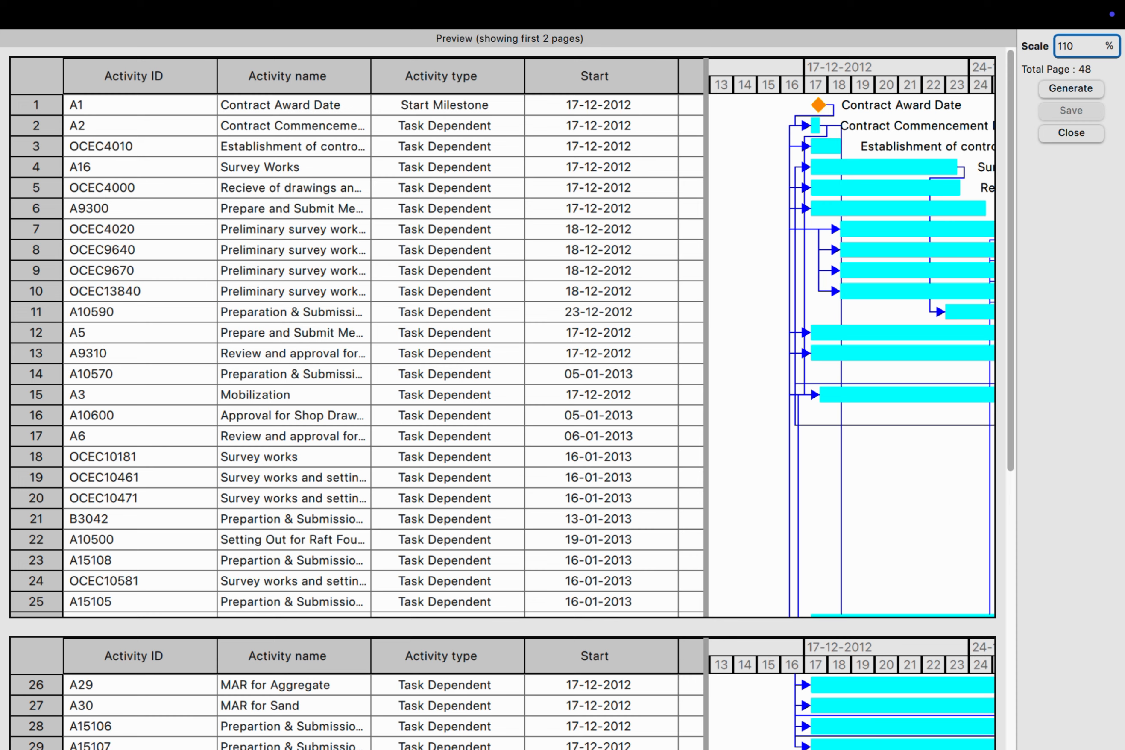
Step: Set the PDF preview scale to 100%
key(BackSpace)
key(BackSpace)
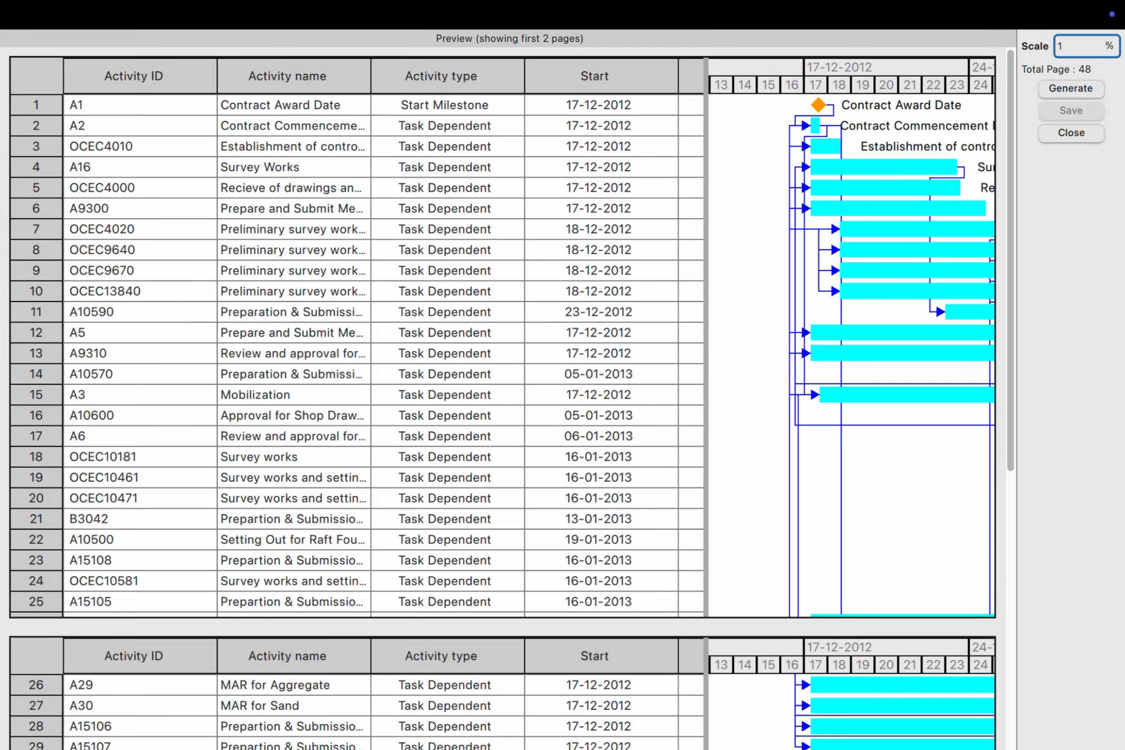
text(00)
key(Return)
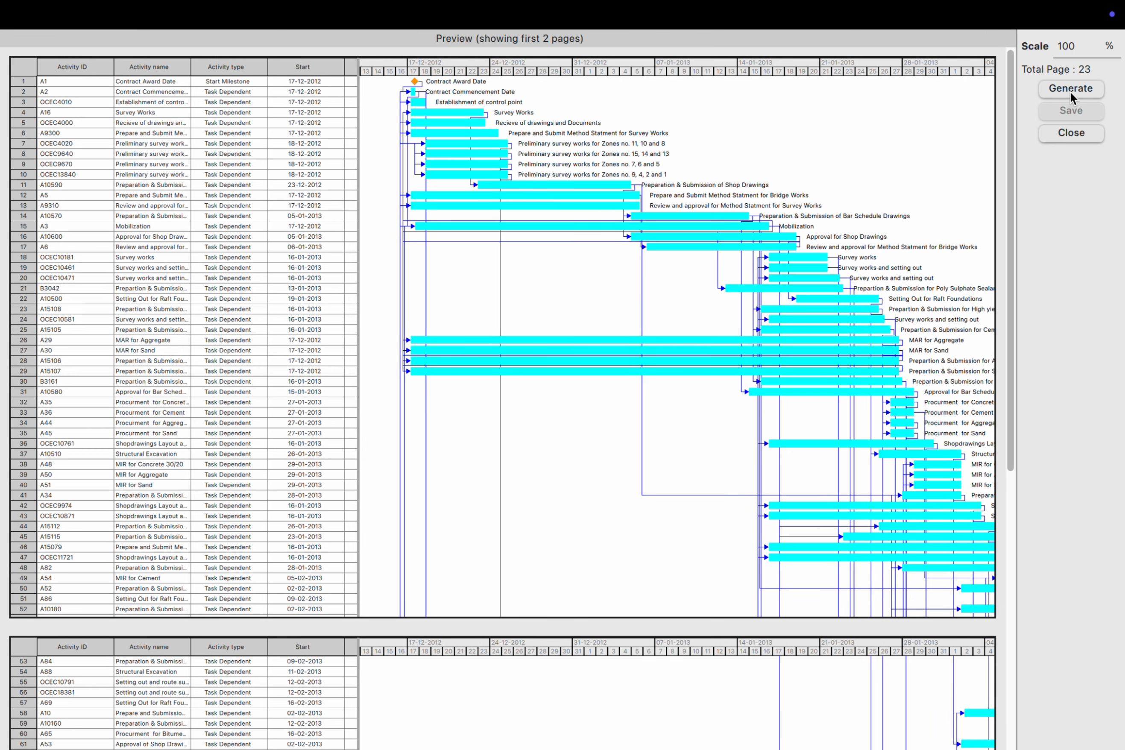
Step: Generate the PDF of the activity table and Gantt chart and save it to the Desktop as print.pdf
click(1070, 91)
click(1077, 109)
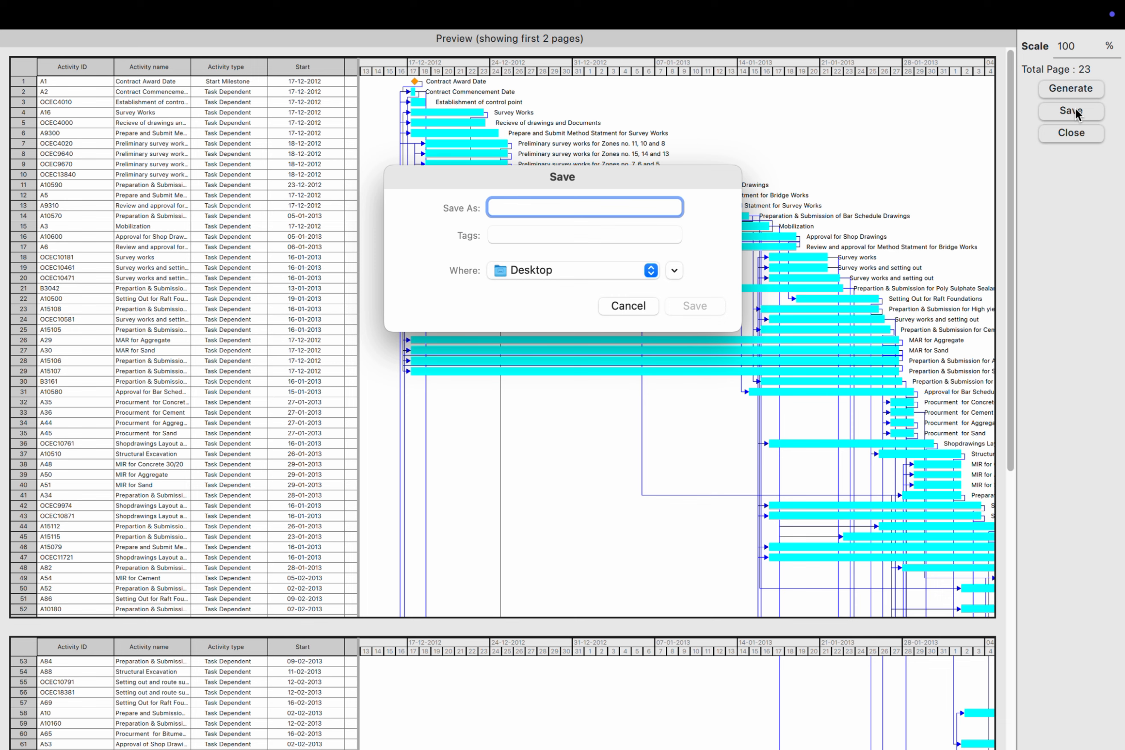
text(print.pdf)
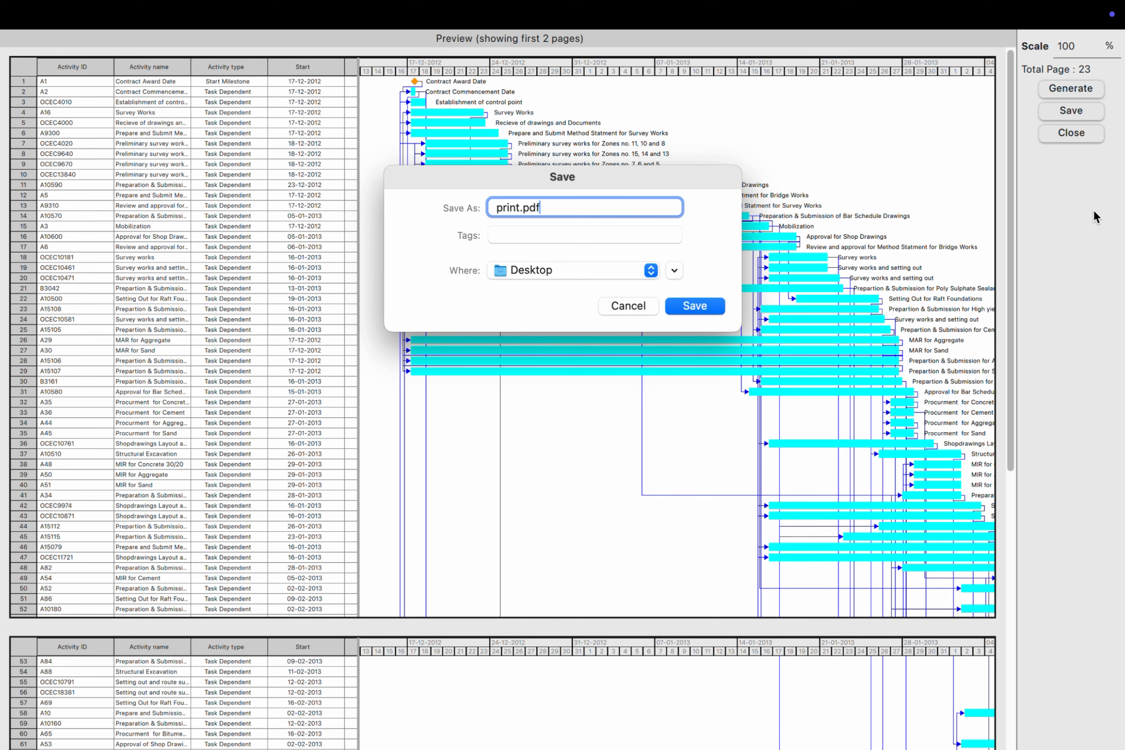
click(693, 308)
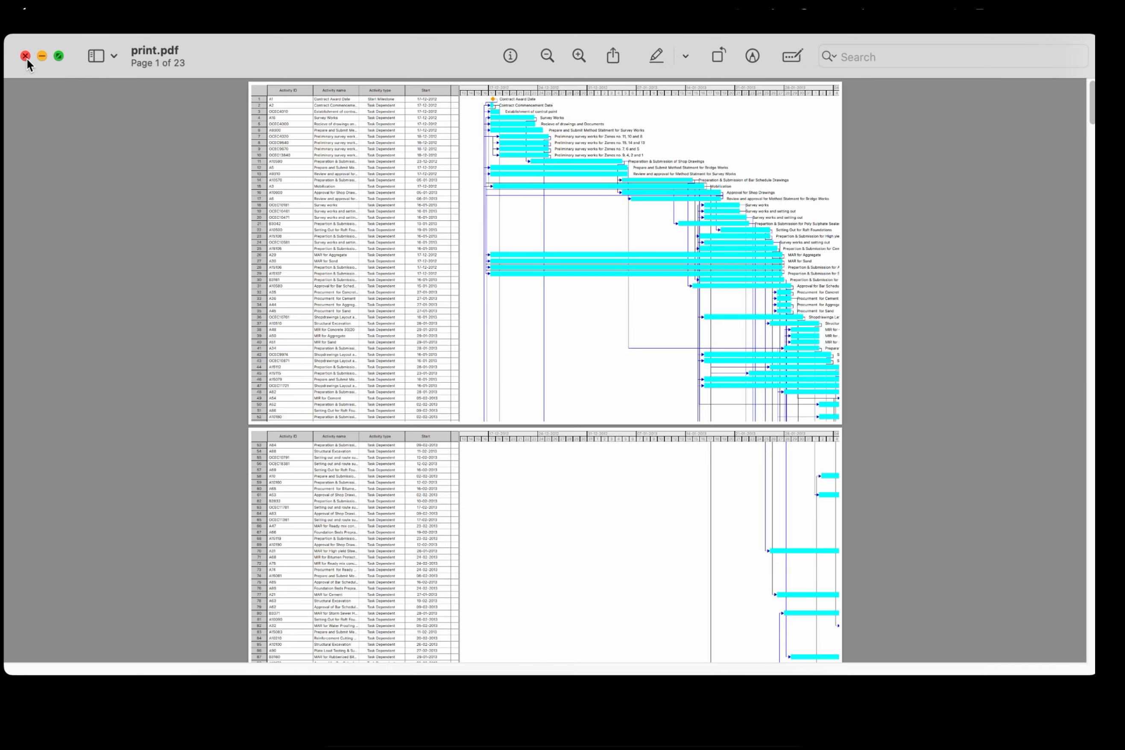
Step: Examine the pages of print.pdf, enlarging the activity table and Gantt bars to check their legibility
scroll(313, 364, down, 15)
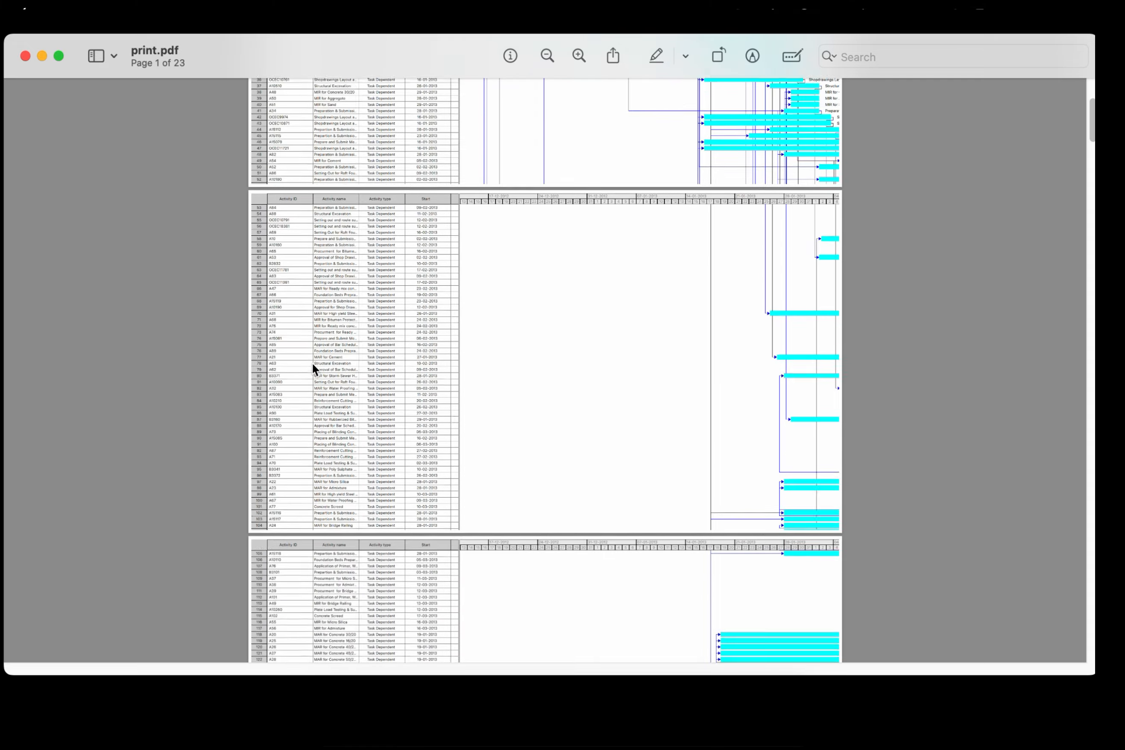
scroll(313, 364, down, 14)
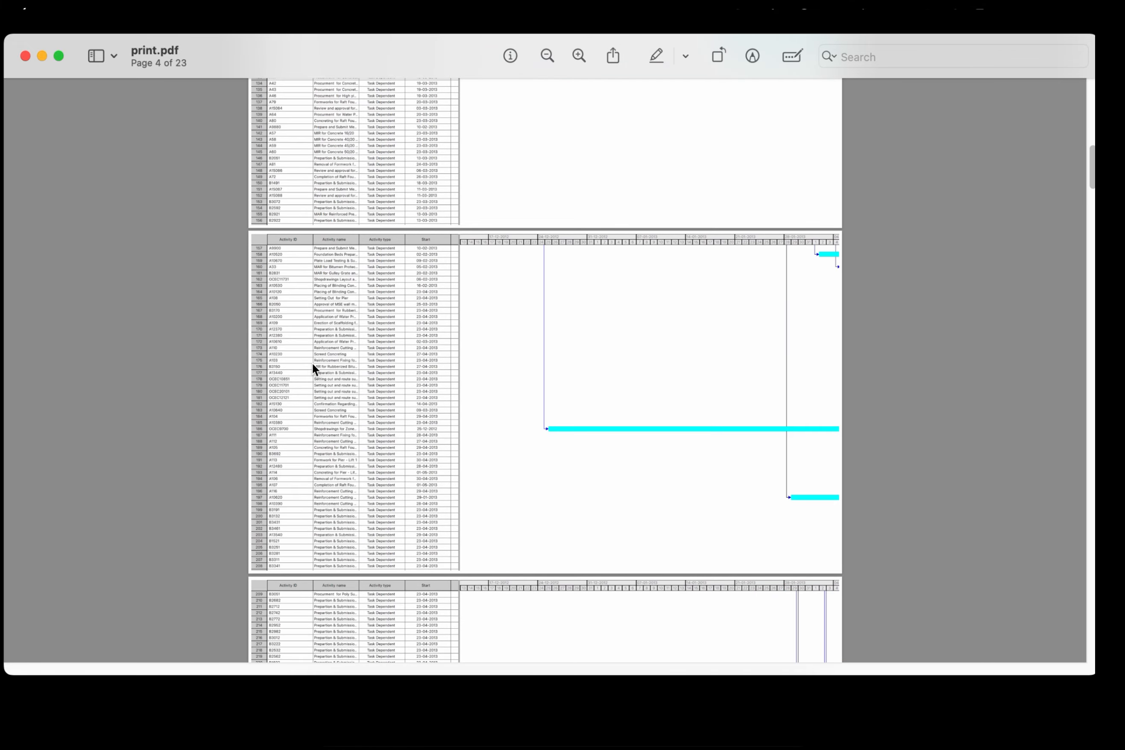
scroll(312, 364, up, 5)
scroll(313, 364, up, 5)
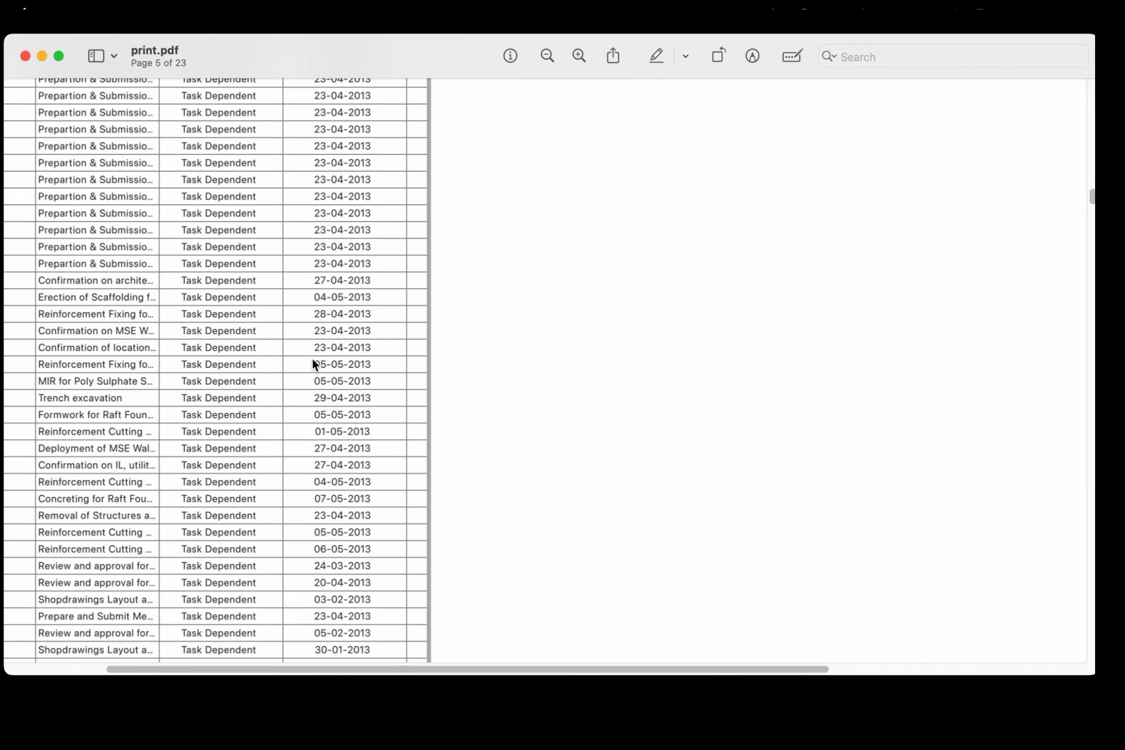
scroll(312, 359, up, 20)
scroll(312, 358, up, 20)
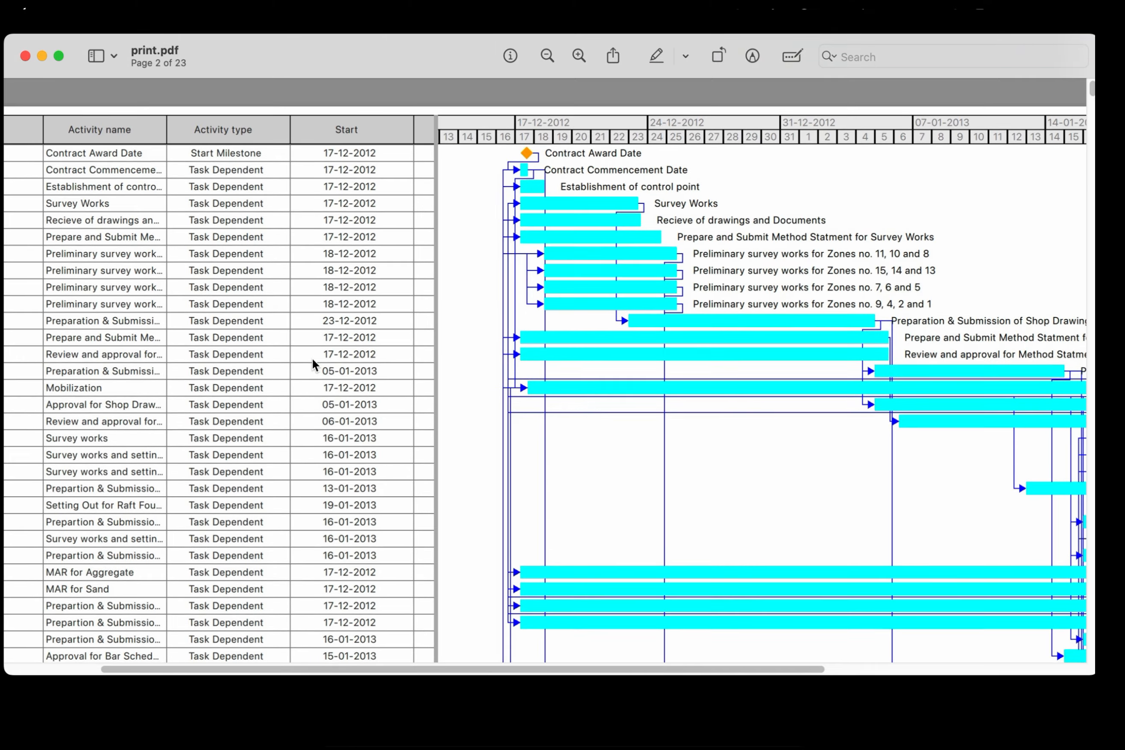
scroll(313, 359, left, 4)
scroll(313, 359, up, 5)
scroll(313, 359, down, 5)
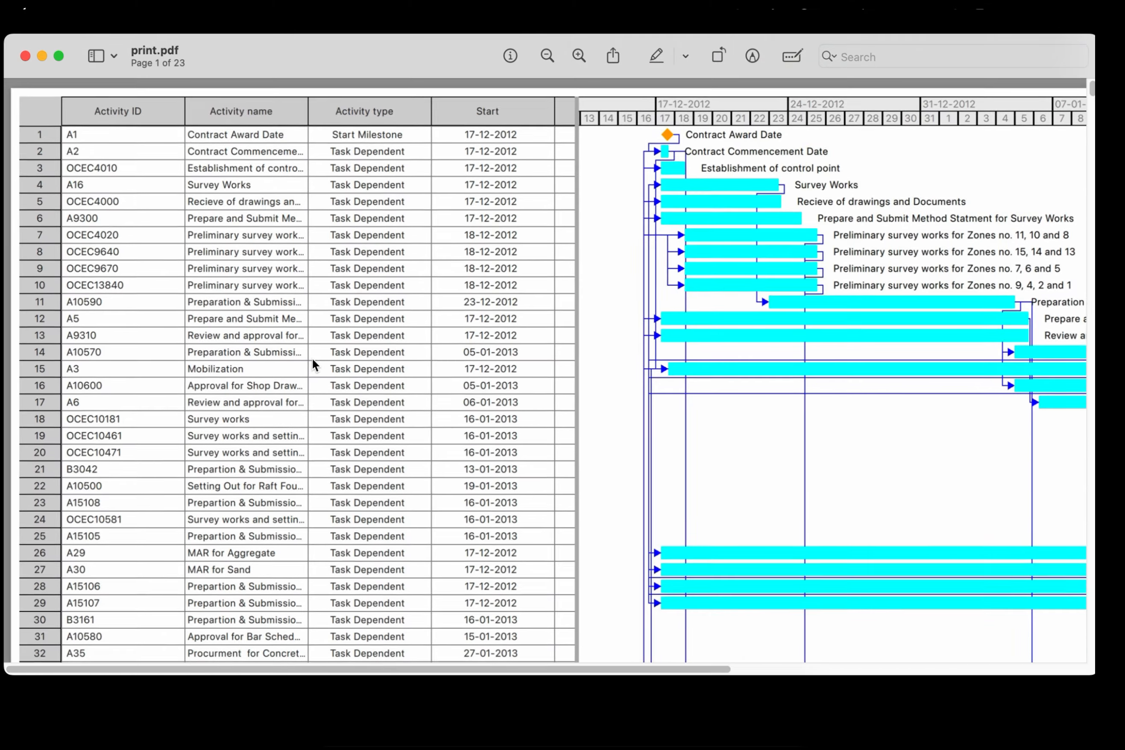